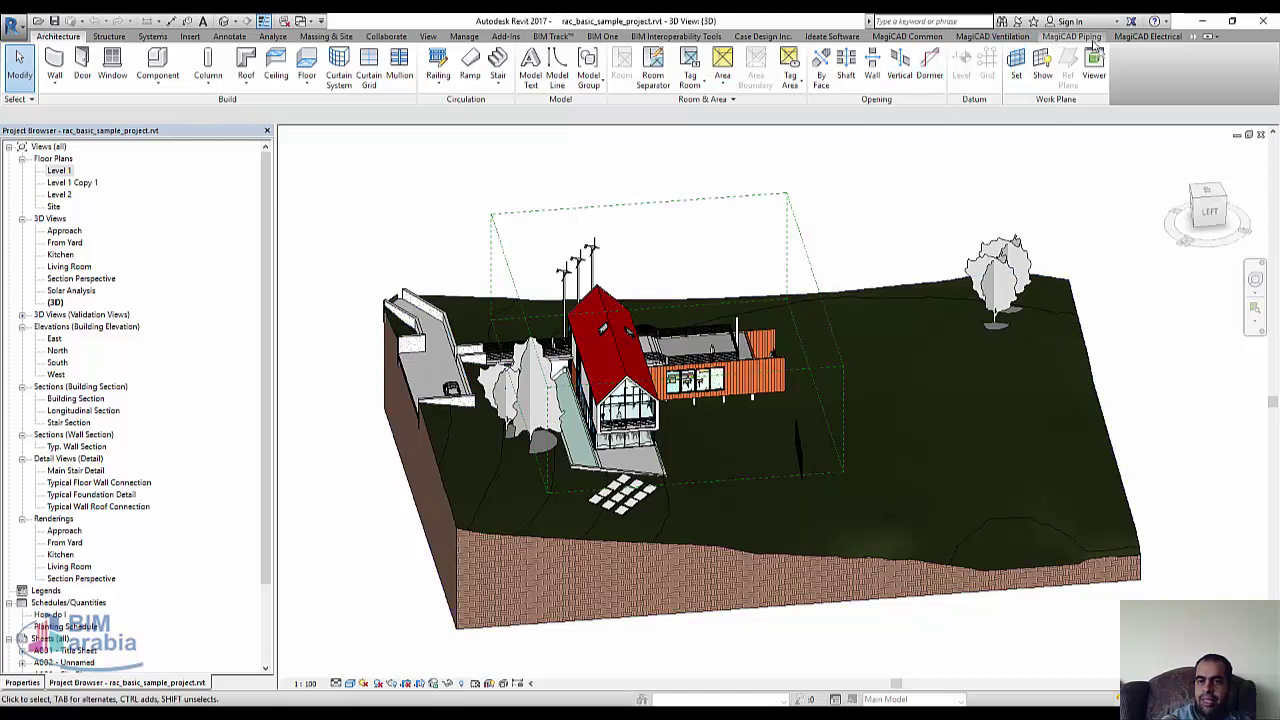
Switch to the V-Ray ribbon tab and acquire a V-Ray licence to enable rendering.
click(1195, 40)
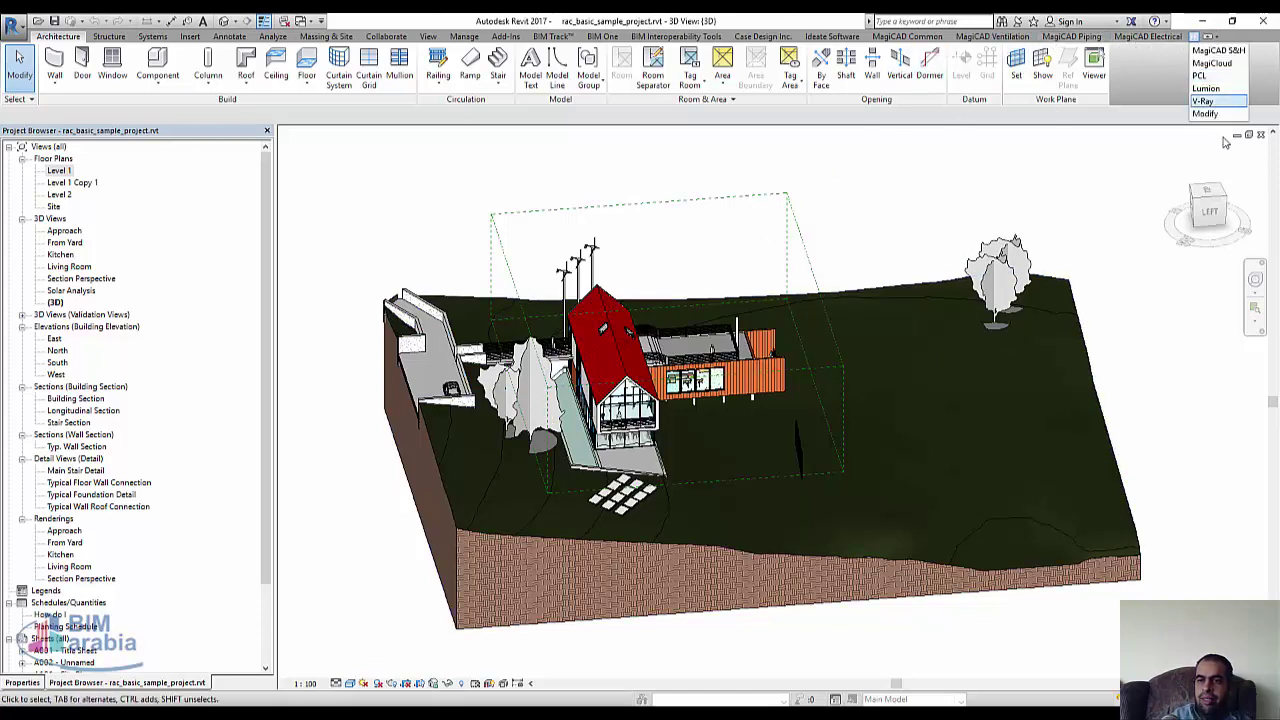
click(1215, 112)
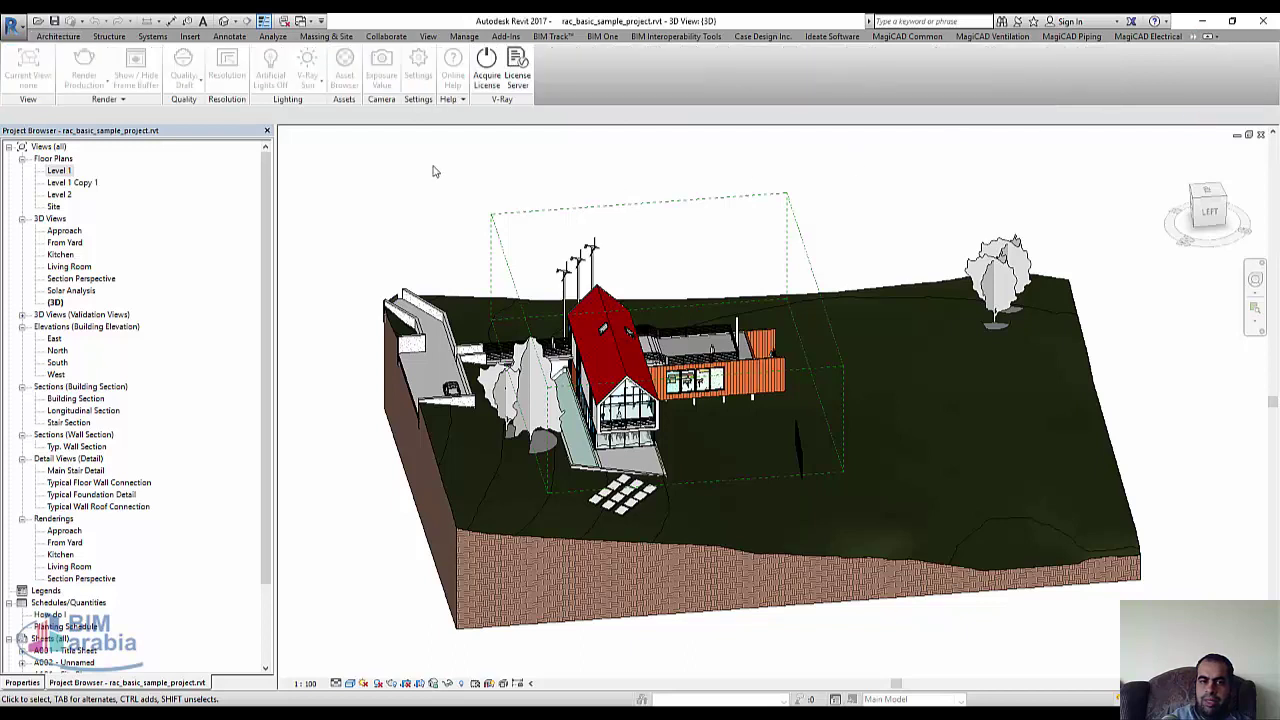
click(486, 70)
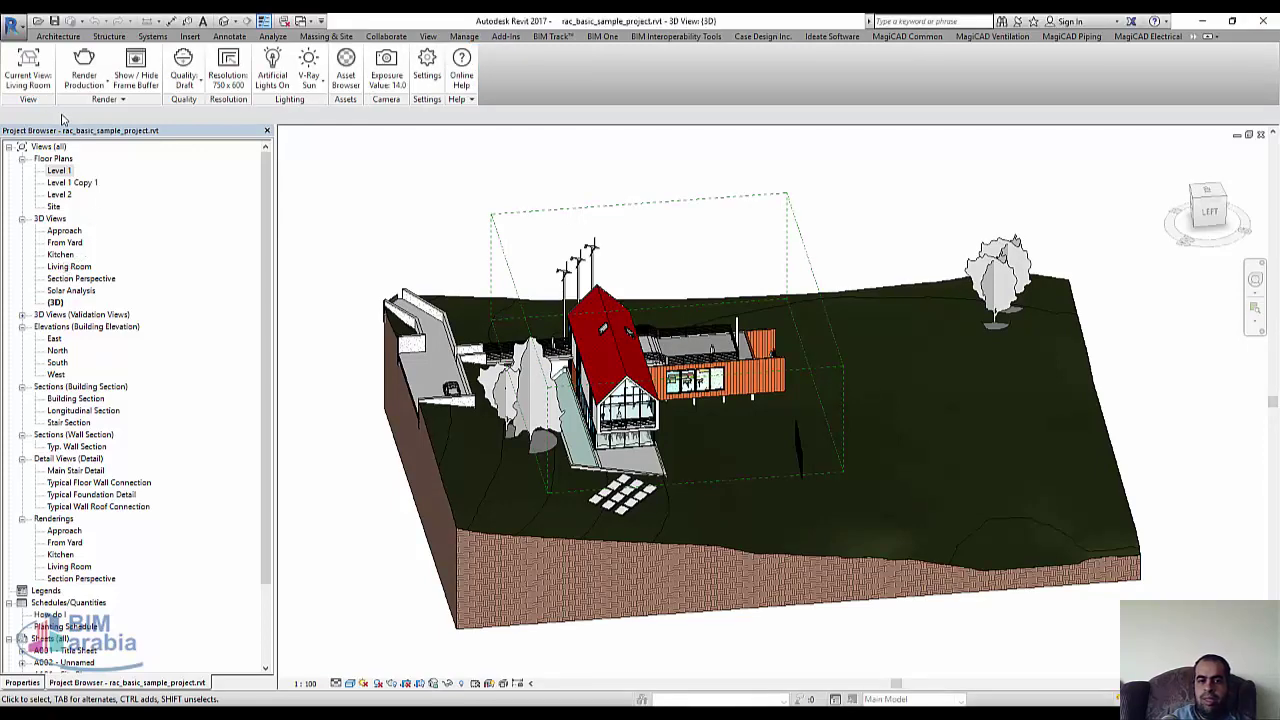
Open the Living Room 3D view and inspect the floor type's Carpet (1) finish layer, leaving it unchanged.
double_click(70, 266)
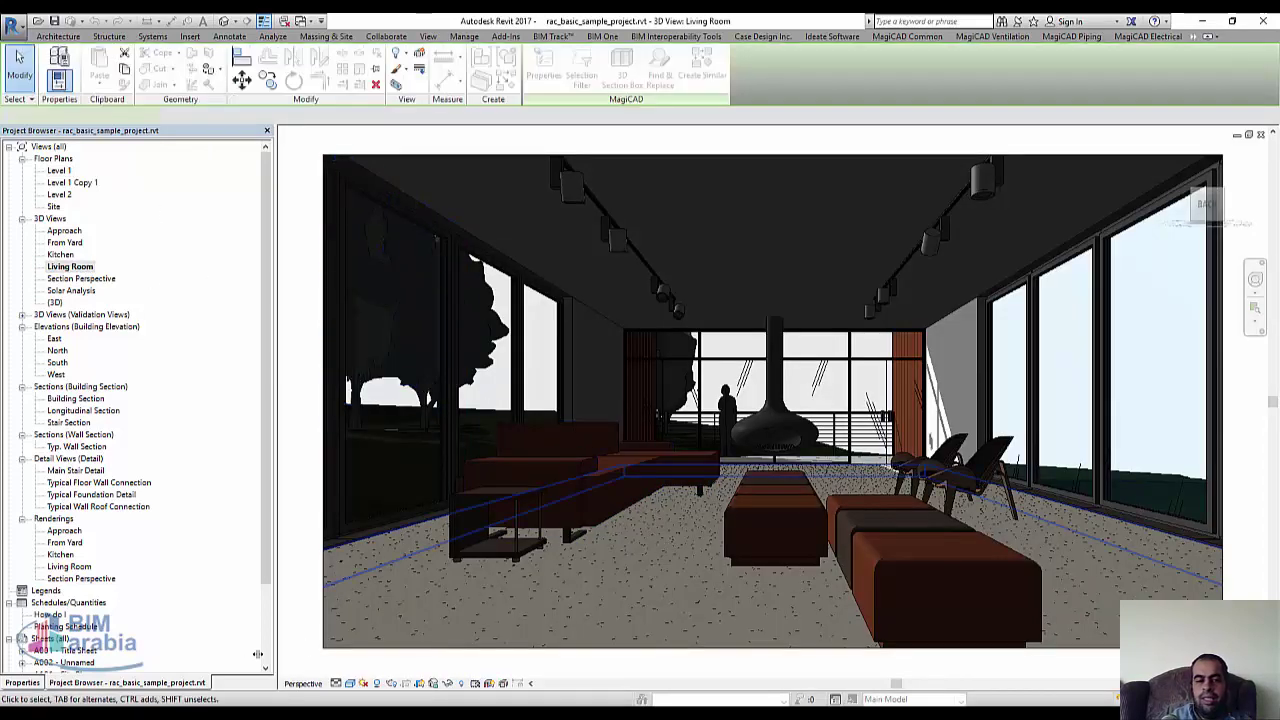
click(667, 540)
click(249, 196)
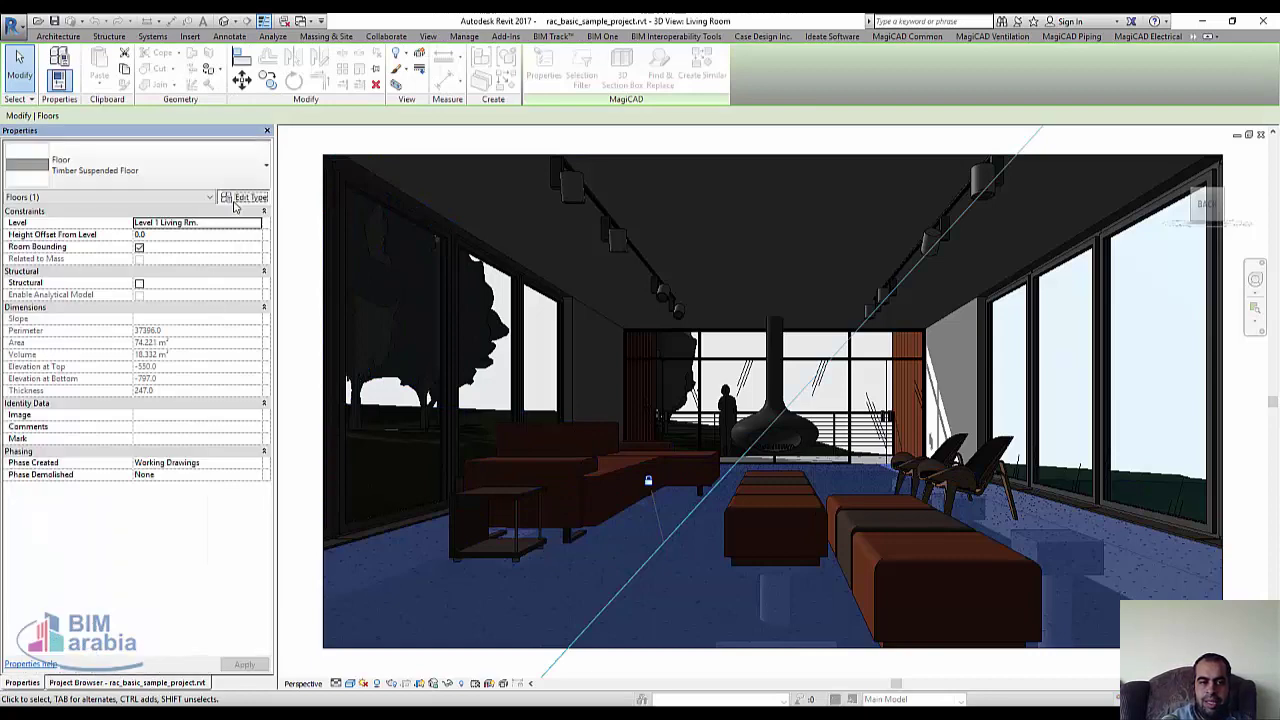
click(630, 280)
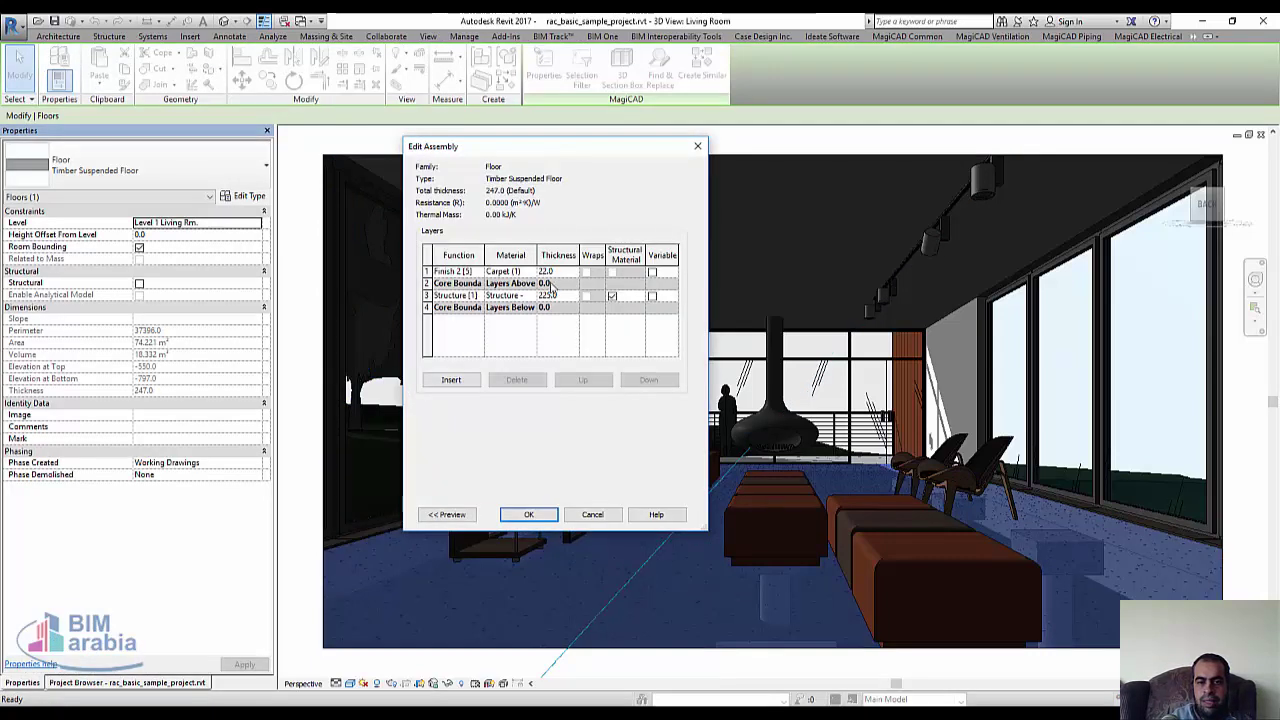
click(530, 273)
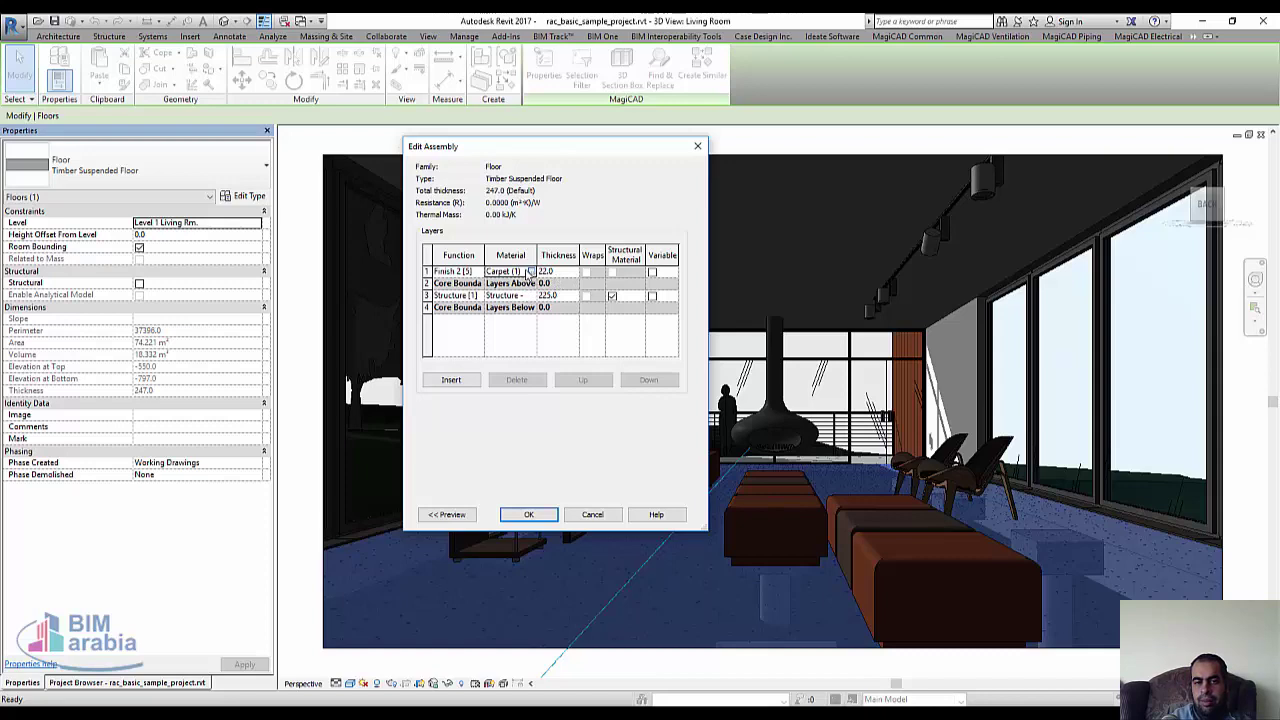
click(524, 271)
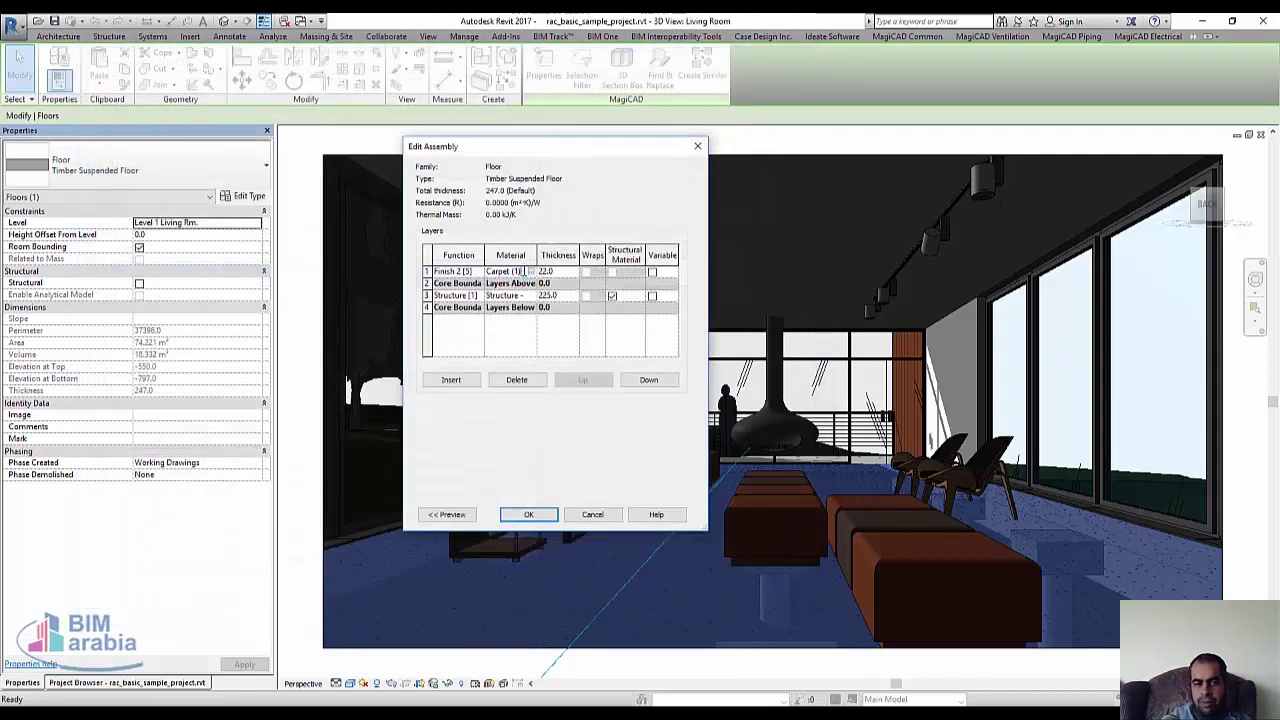
key(Escape)
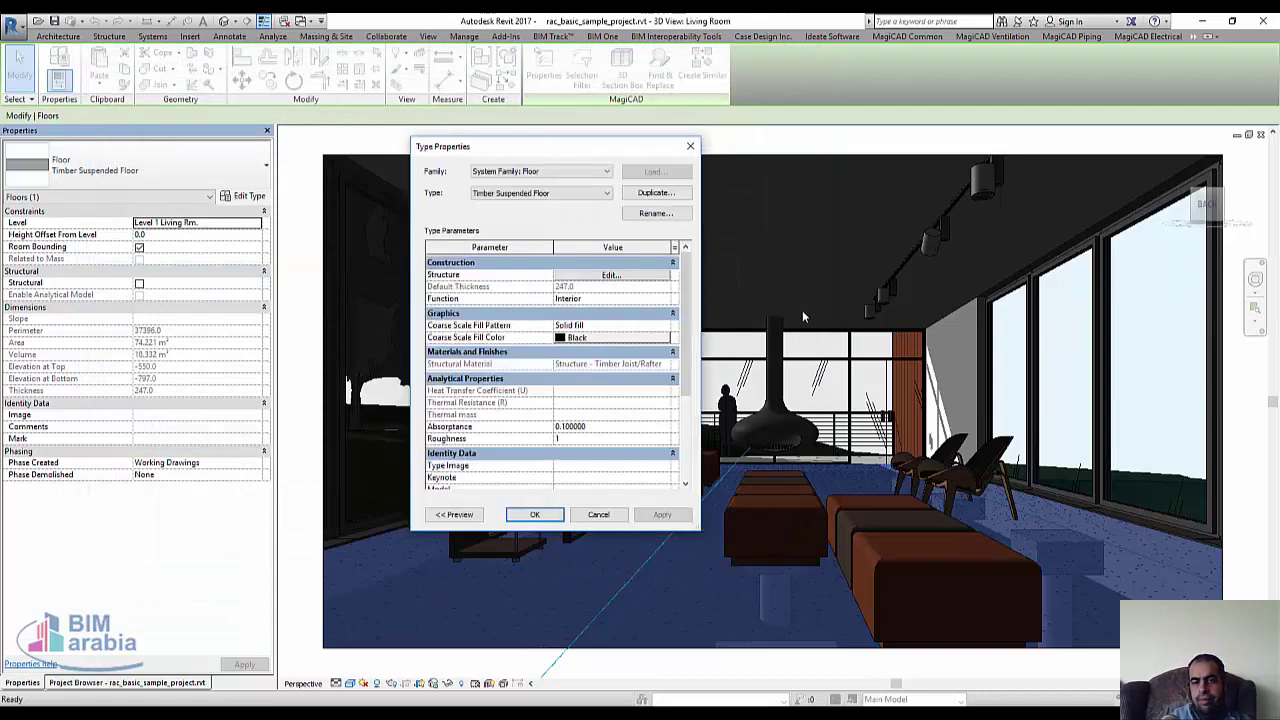
key(Escape)
key(Escape)
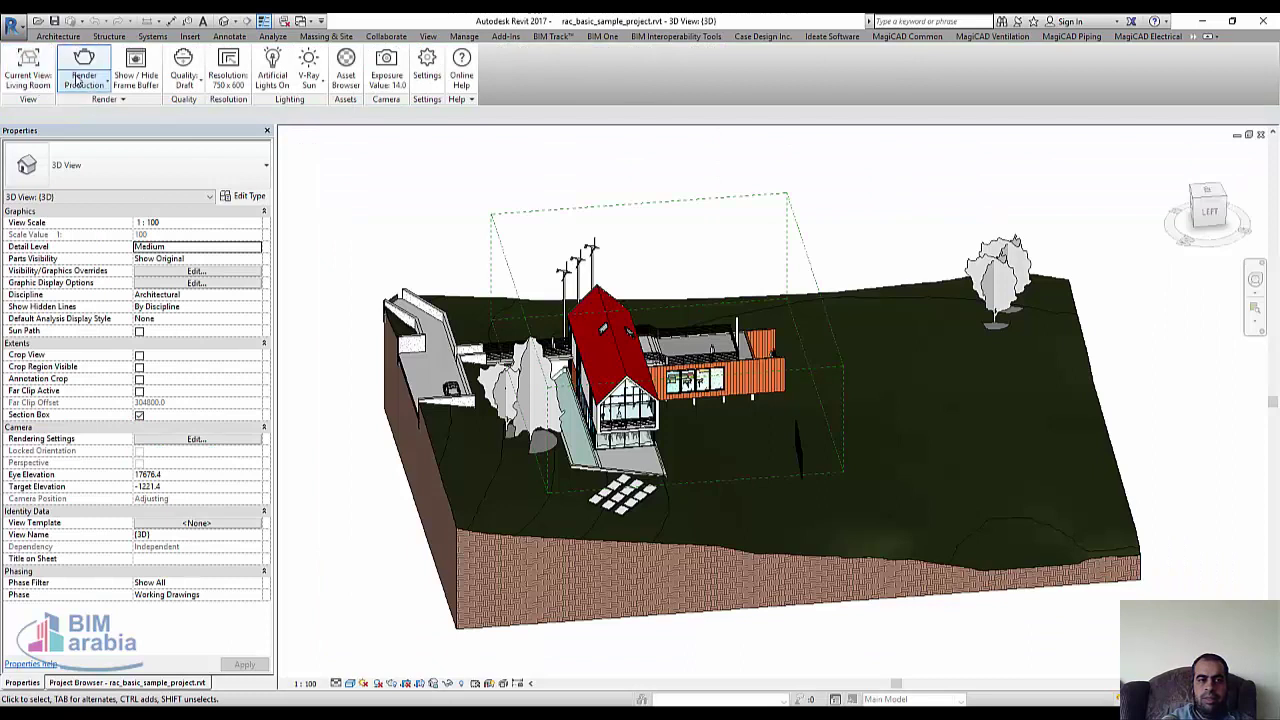
Render the Living Room in V-Ray, then toggle the frame buffer's lens effects, correction and history panels.
click(84, 68)
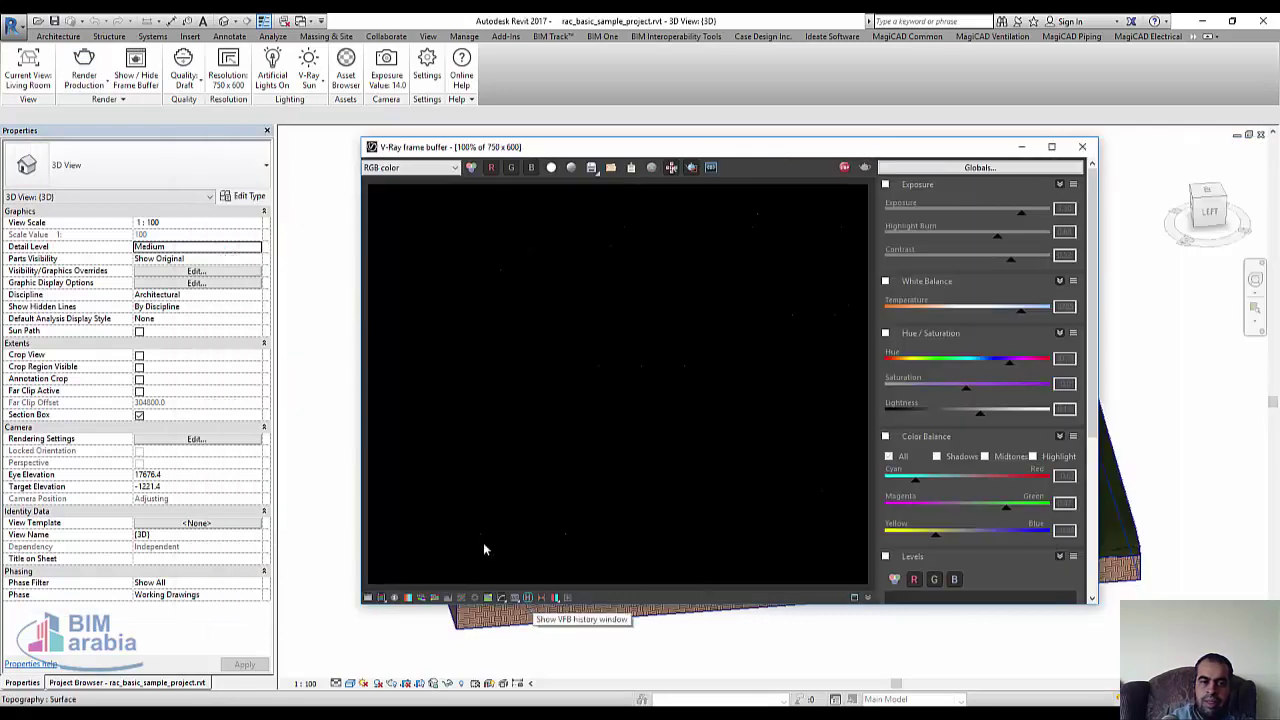
click(555, 597)
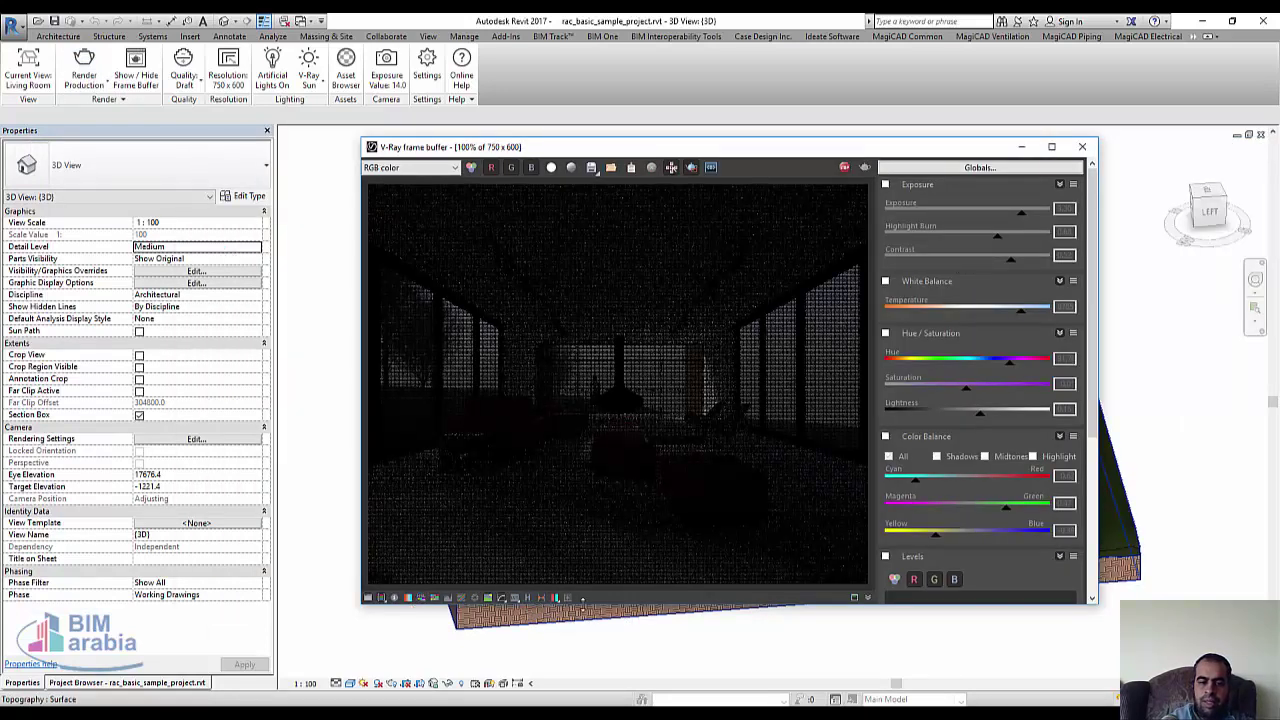
click(568, 598)
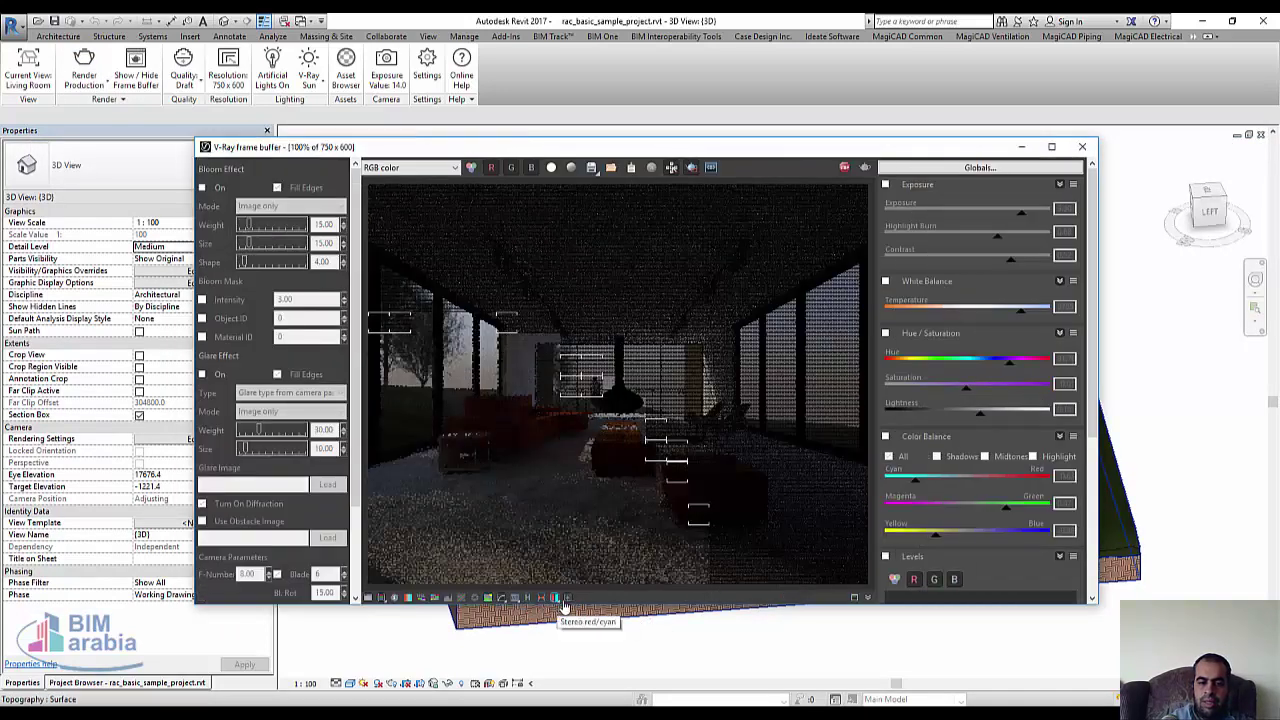
click(451, 603)
click(369, 598)
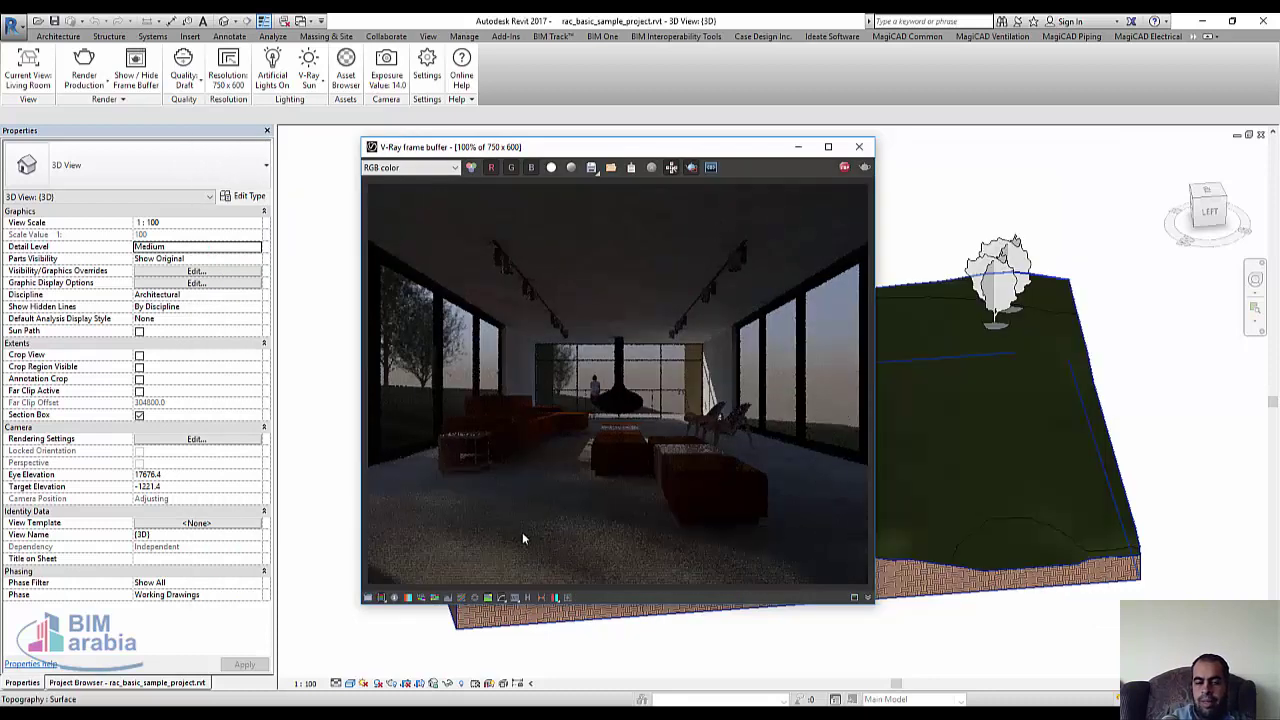
click(520, 597)
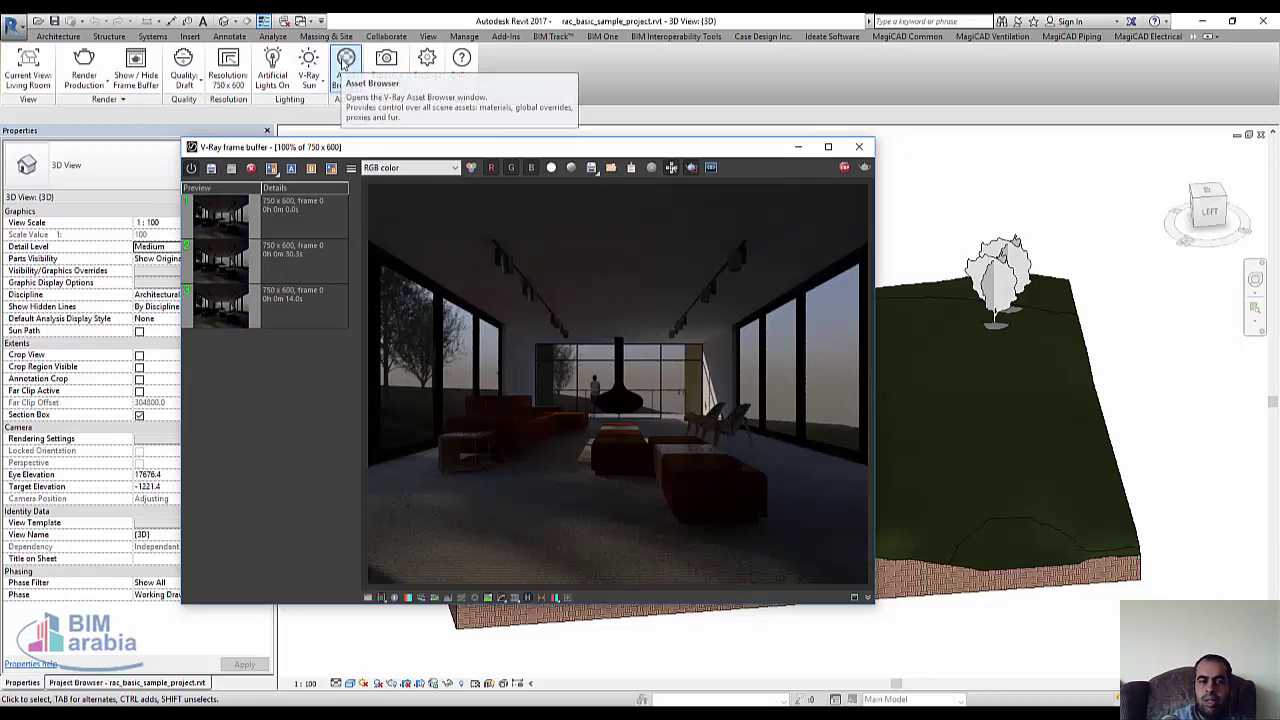
Filter the V-Ray Asset Browser to Carpet (1) and keep its mapping on AutoGen.
click(345, 62)
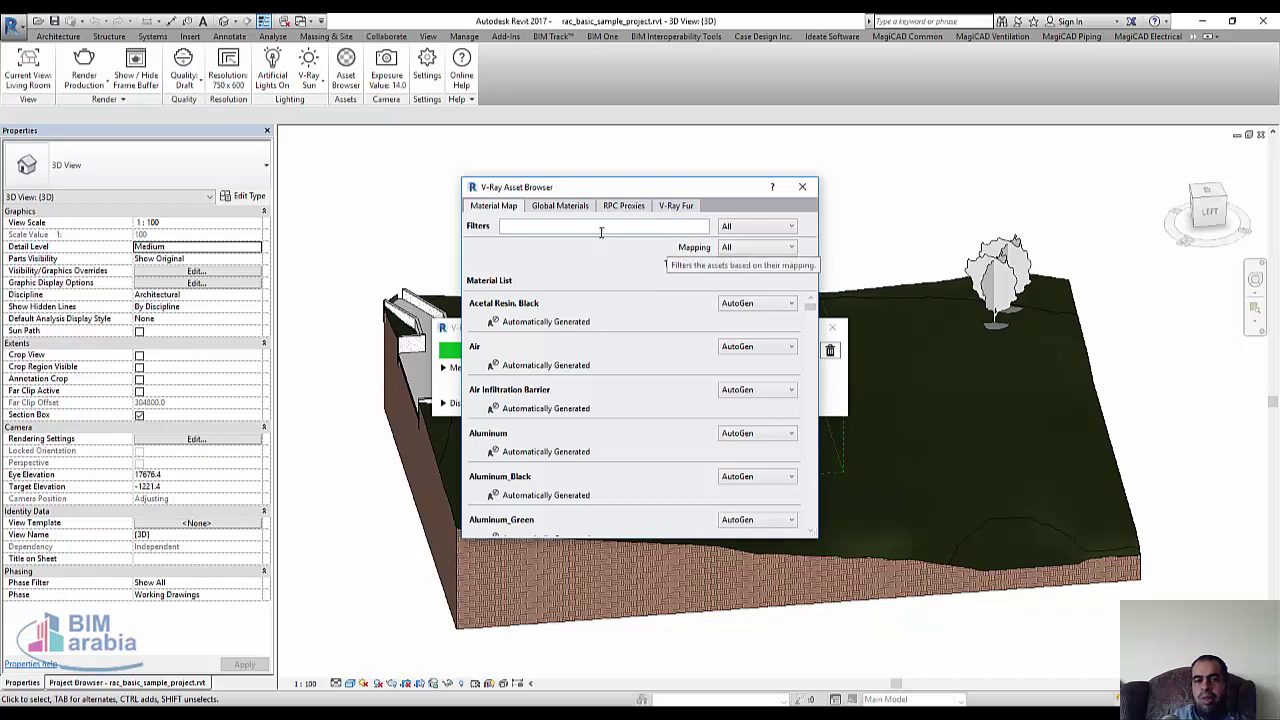
click(600, 231)
text(Carpet (1))
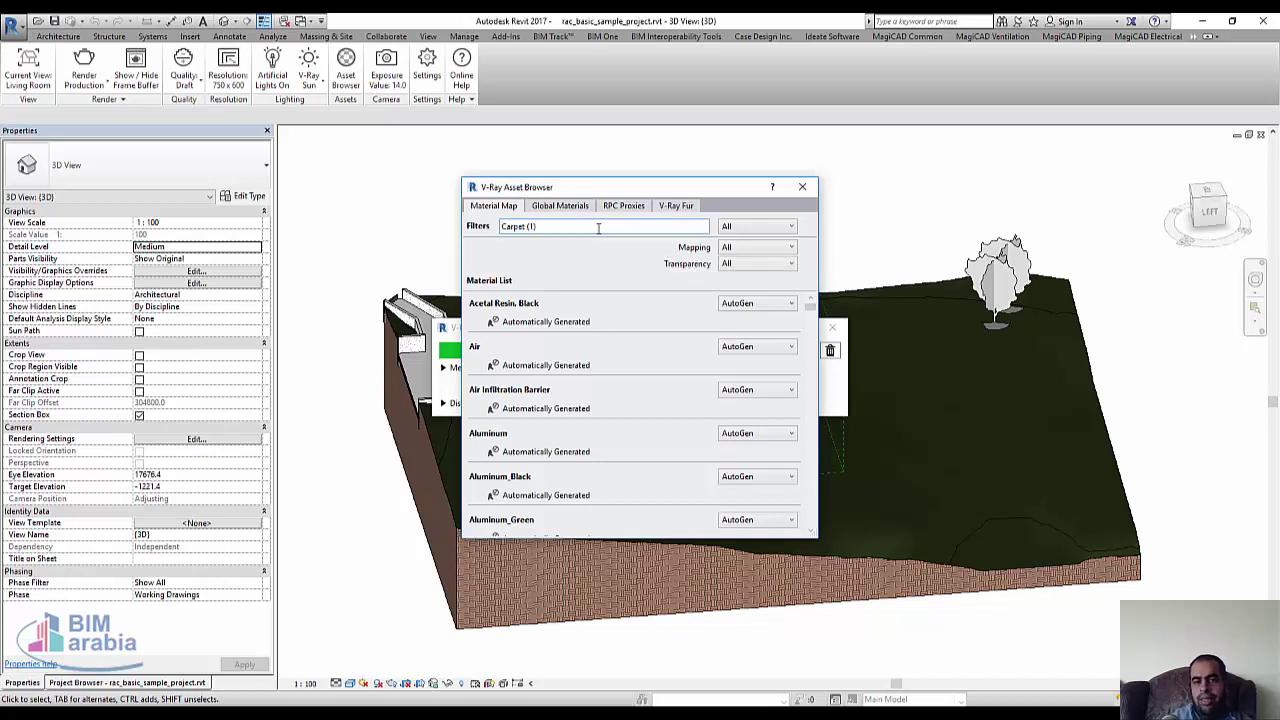
key(Return)
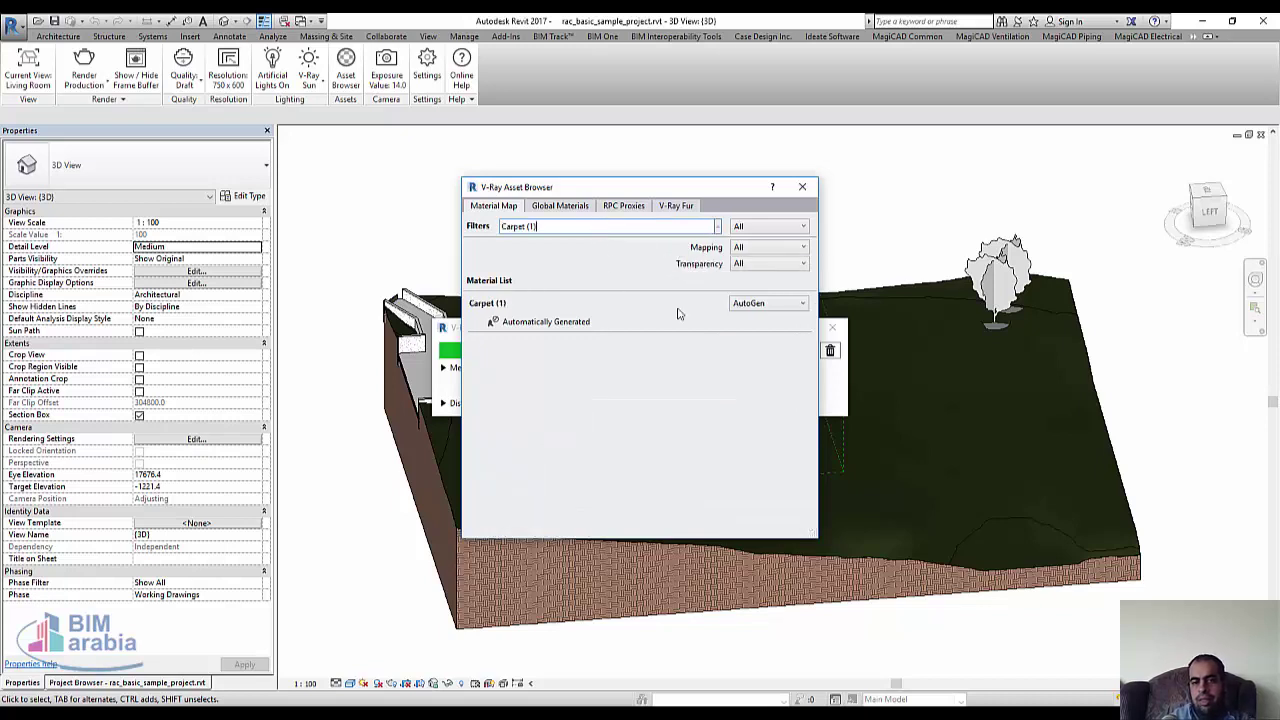
click(681, 315)
click(783, 305)
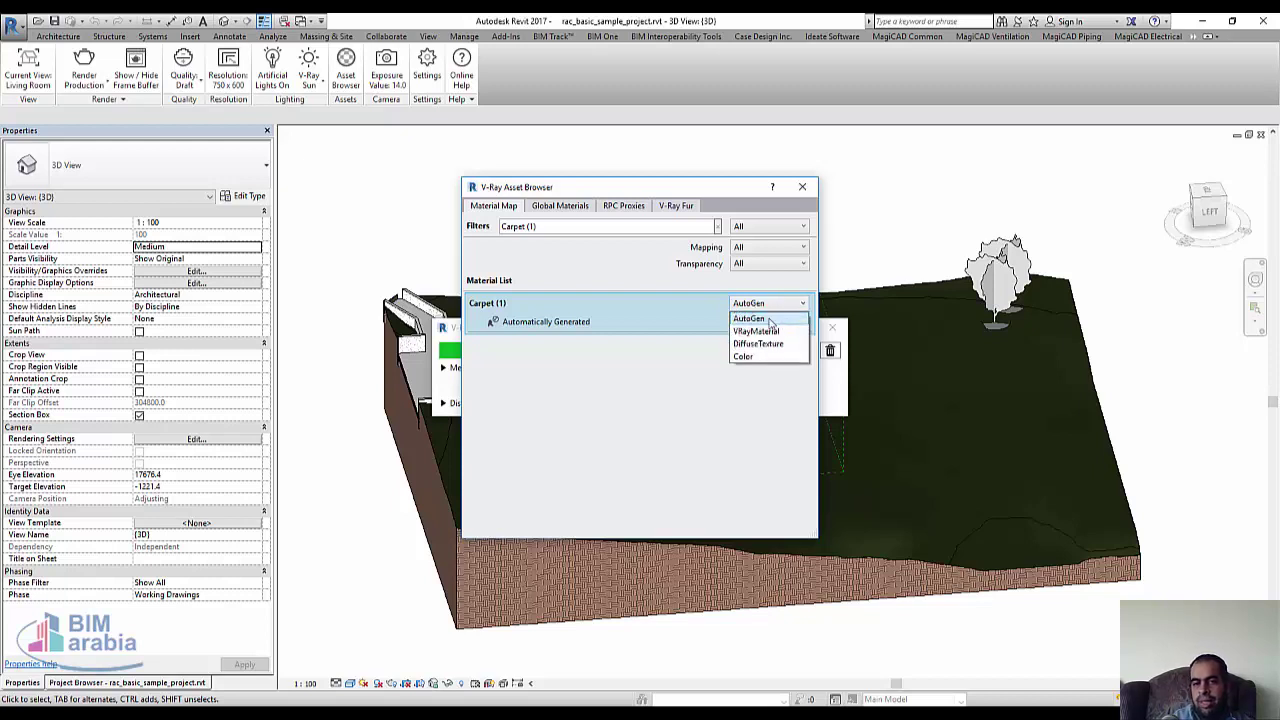
click(756, 320)
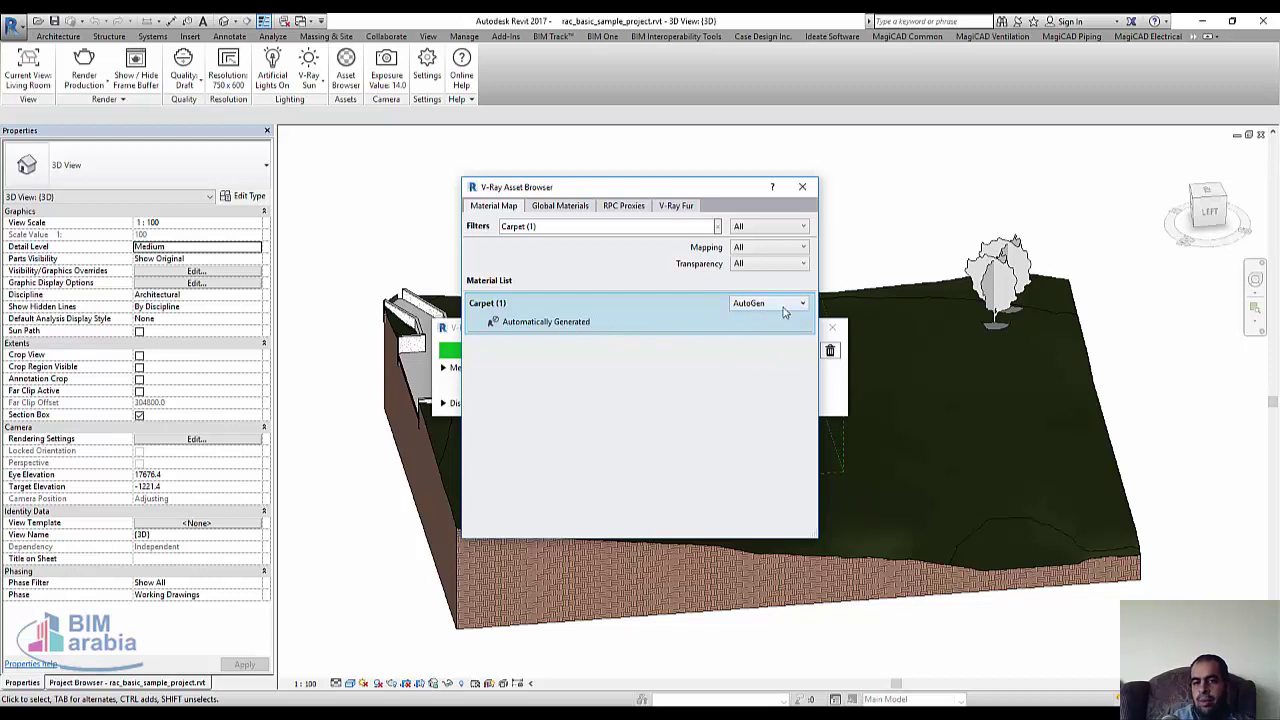
Re-render the Living Room with Render Last and save the result to the frame buffer history.
click(802, 186)
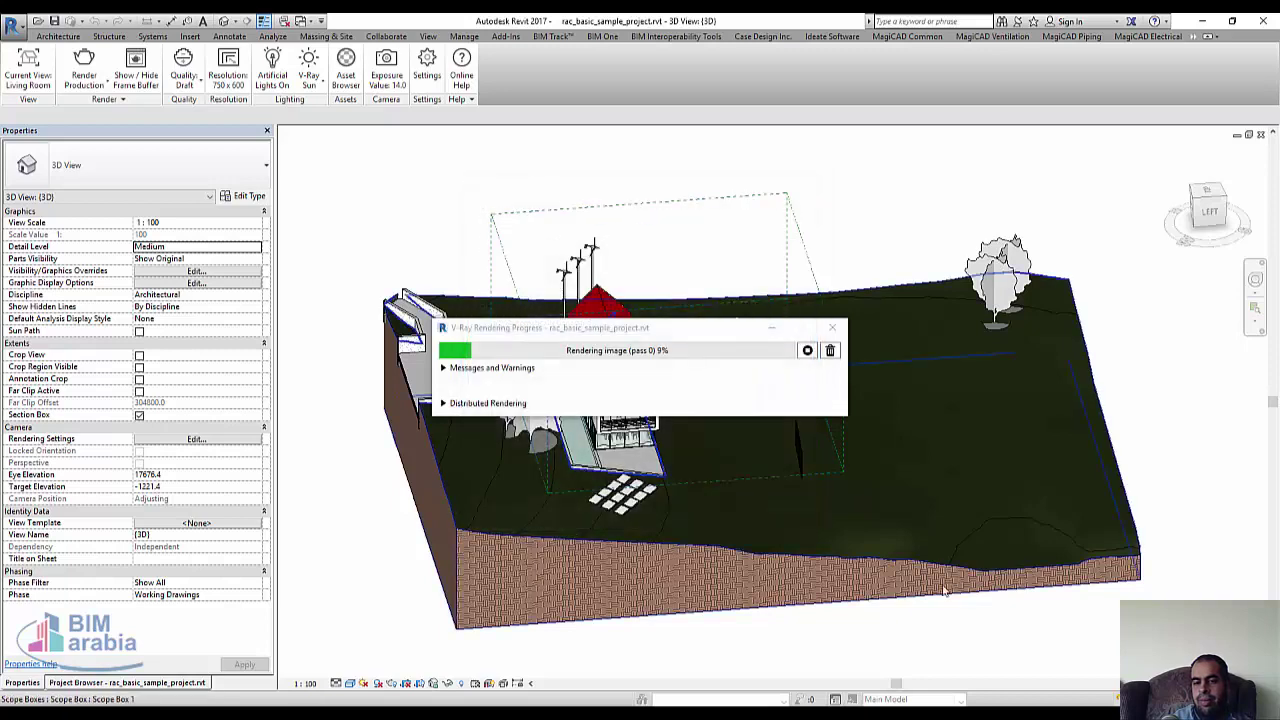
click(713, 665)
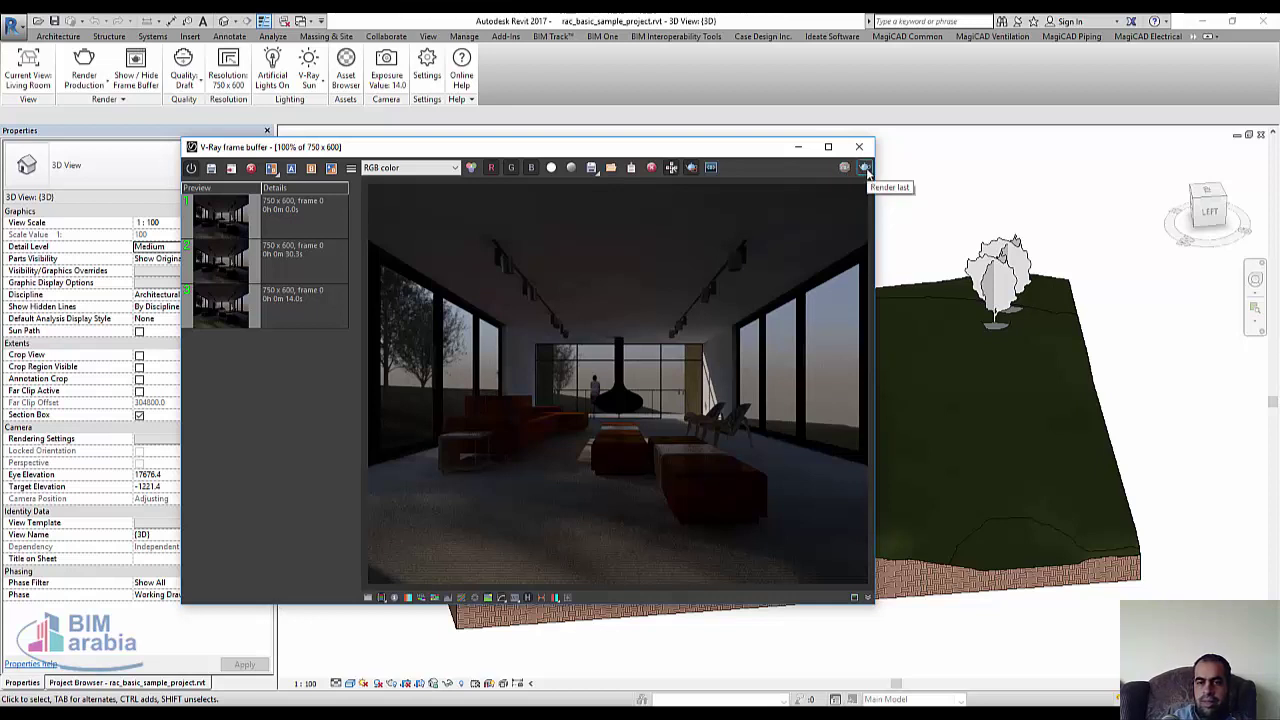
click(865, 168)
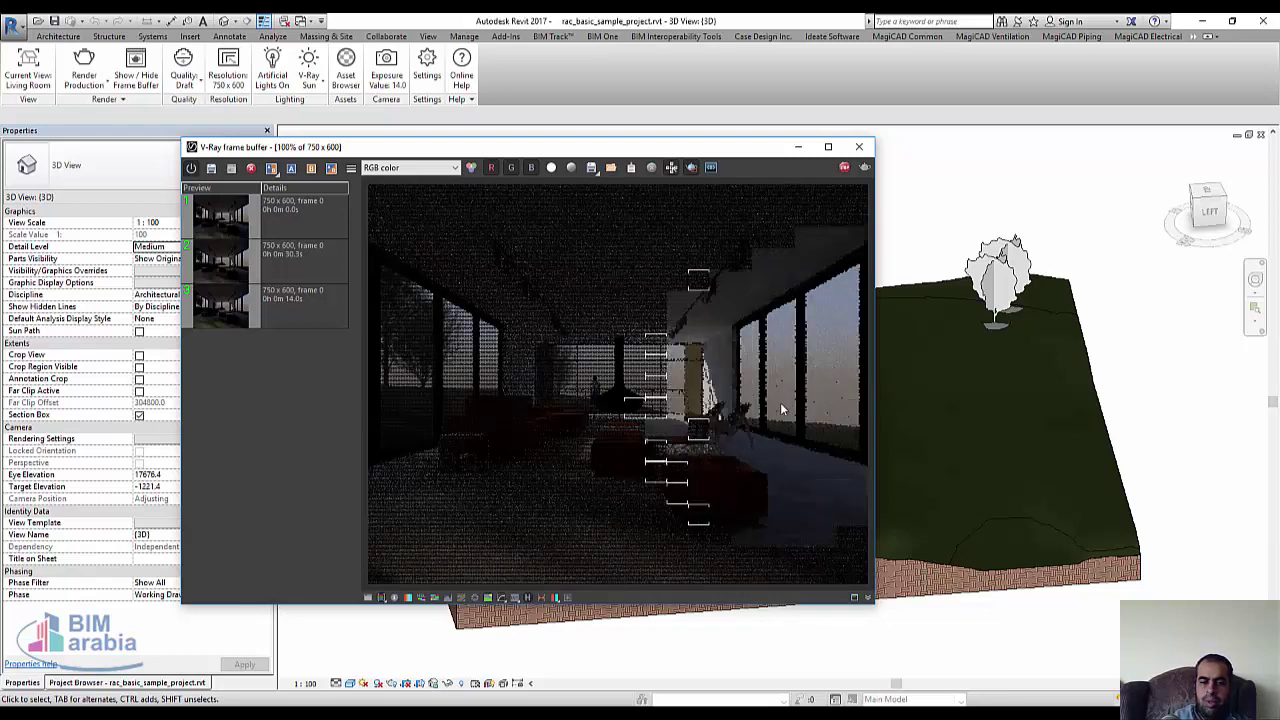
click(217, 172)
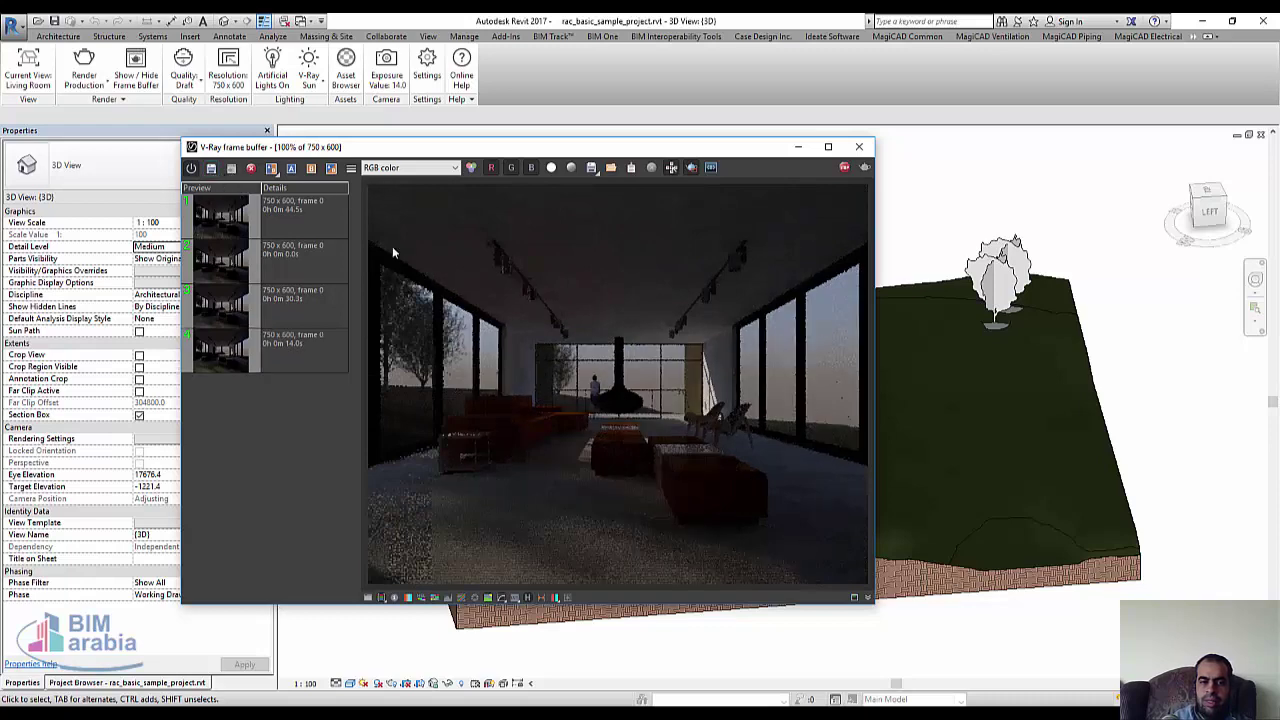
Filter the Asset Browser to Carpet (1) and set its mapping type to VRayMaterial.
click(345, 68)
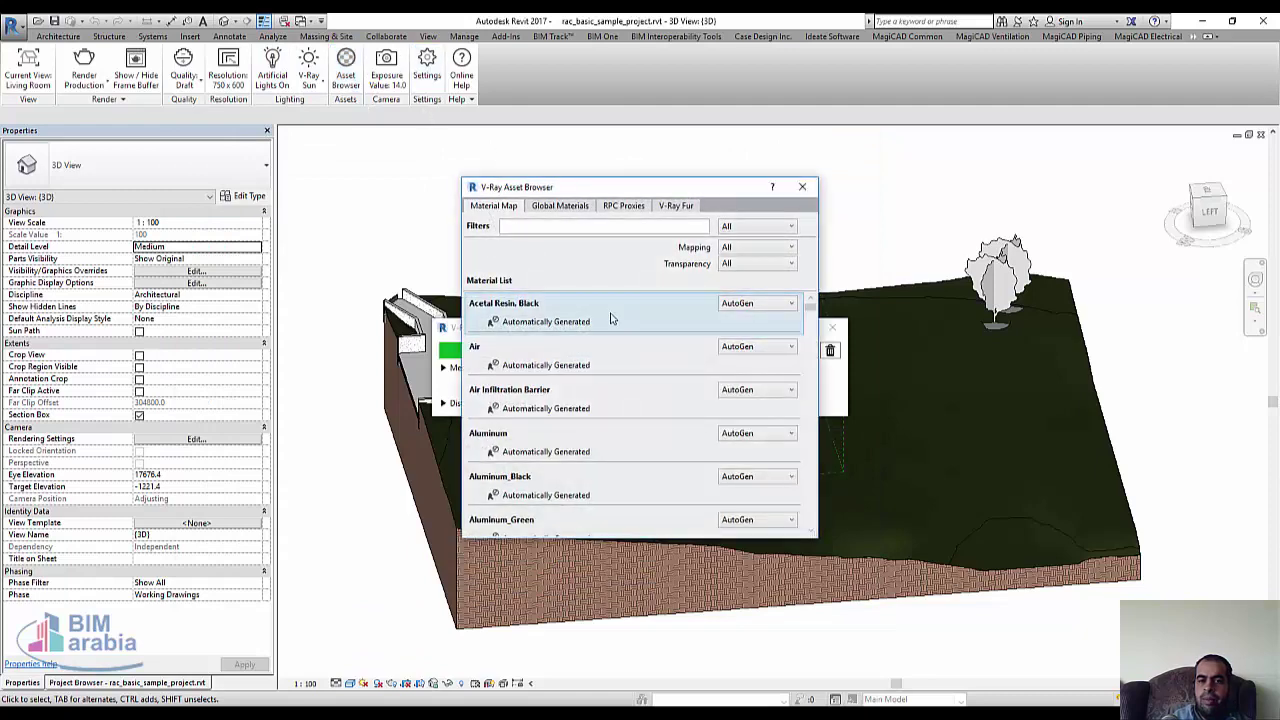
click(558, 226)
text(Carpet (1))
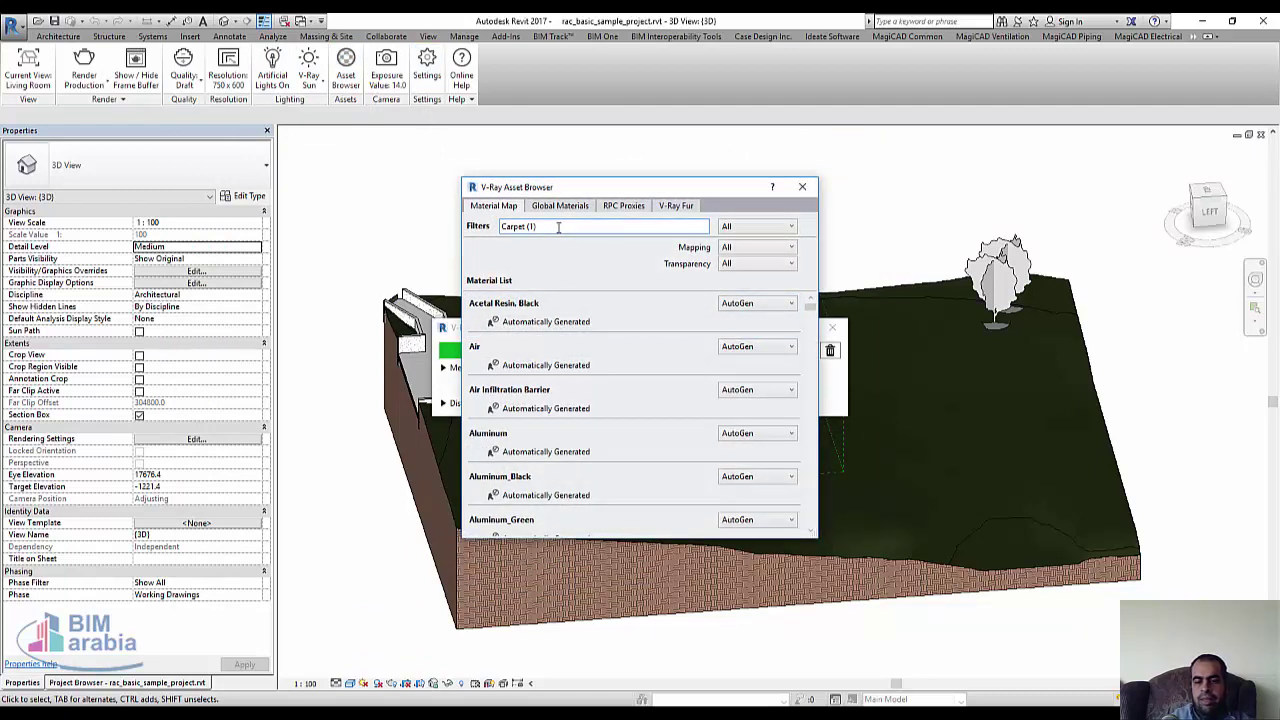
click(775, 306)
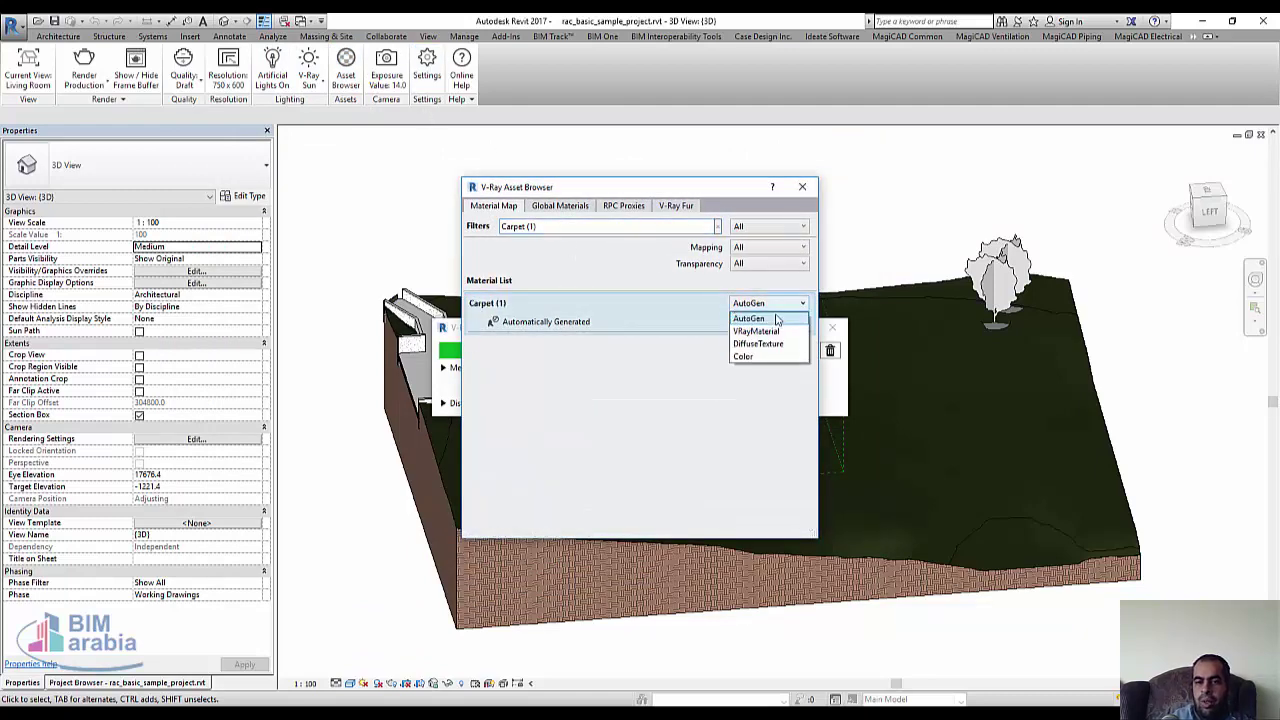
click(772, 331)
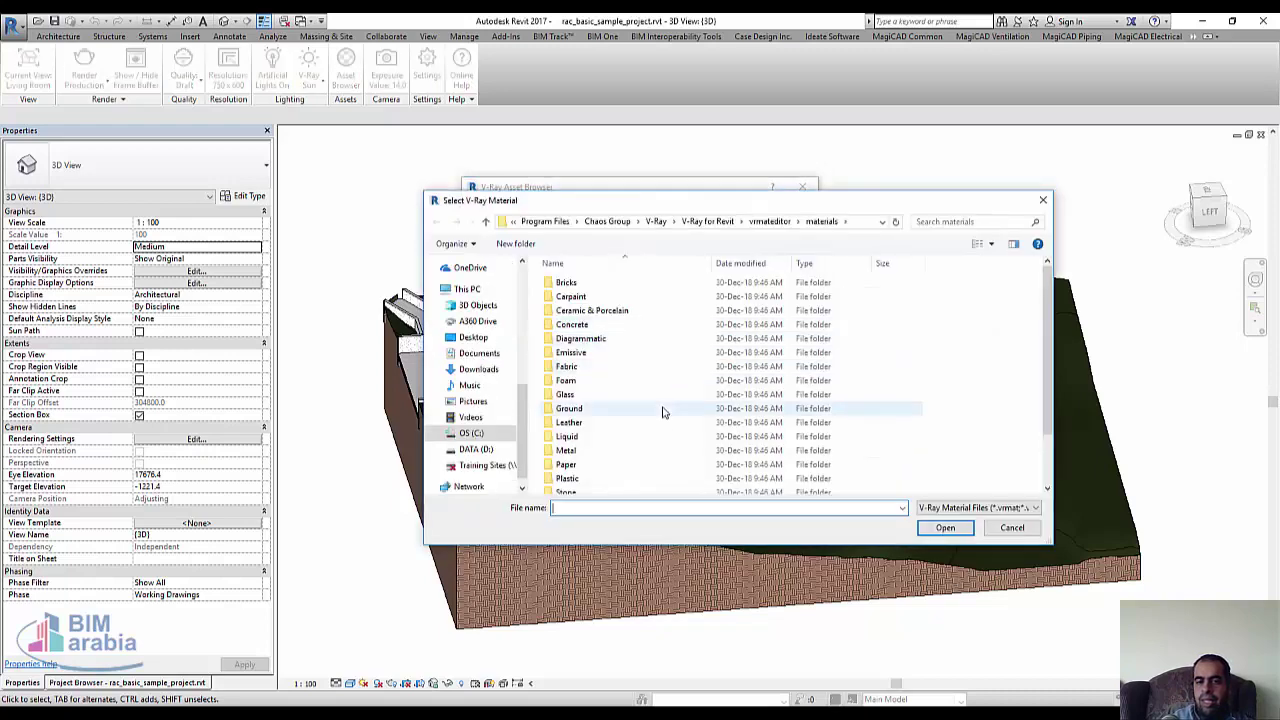
Load Plastic_Translucent_03_Green.vrmat from the materials\Plastic folder onto the carpet.
scroll(662, 412, down, 2)
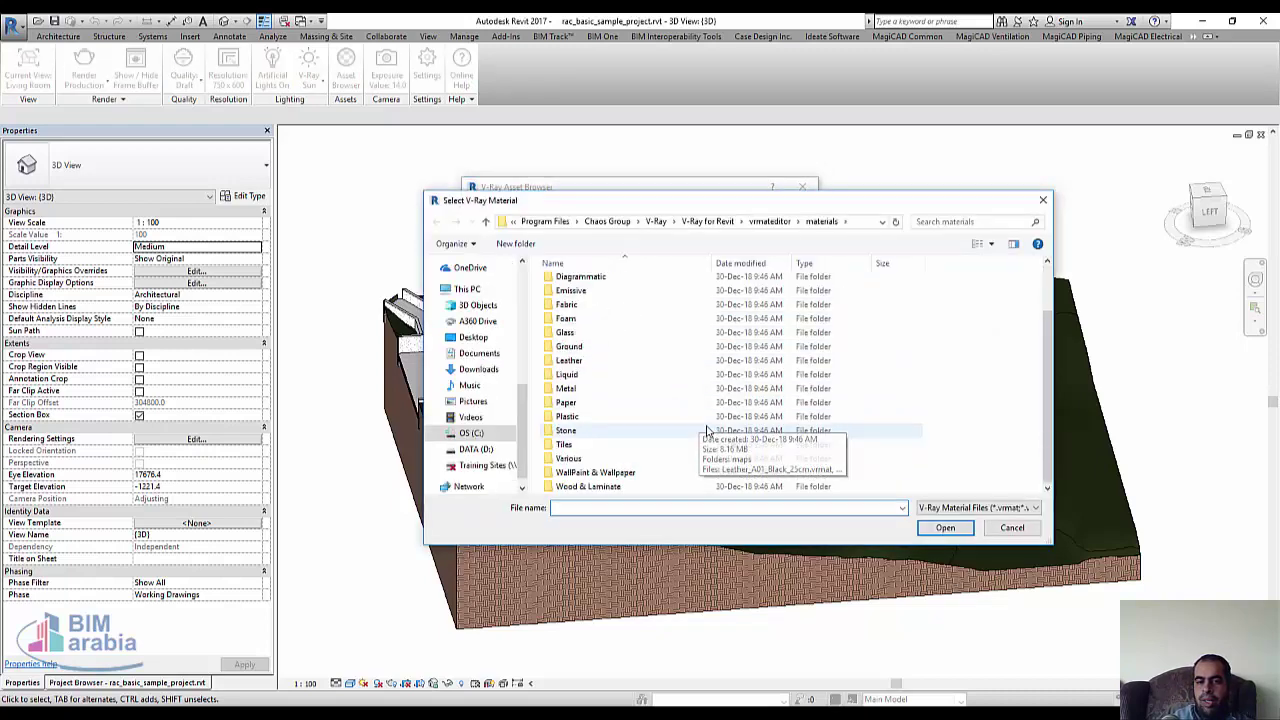
double_click(600, 416)
scroll(645, 472, down, 5)
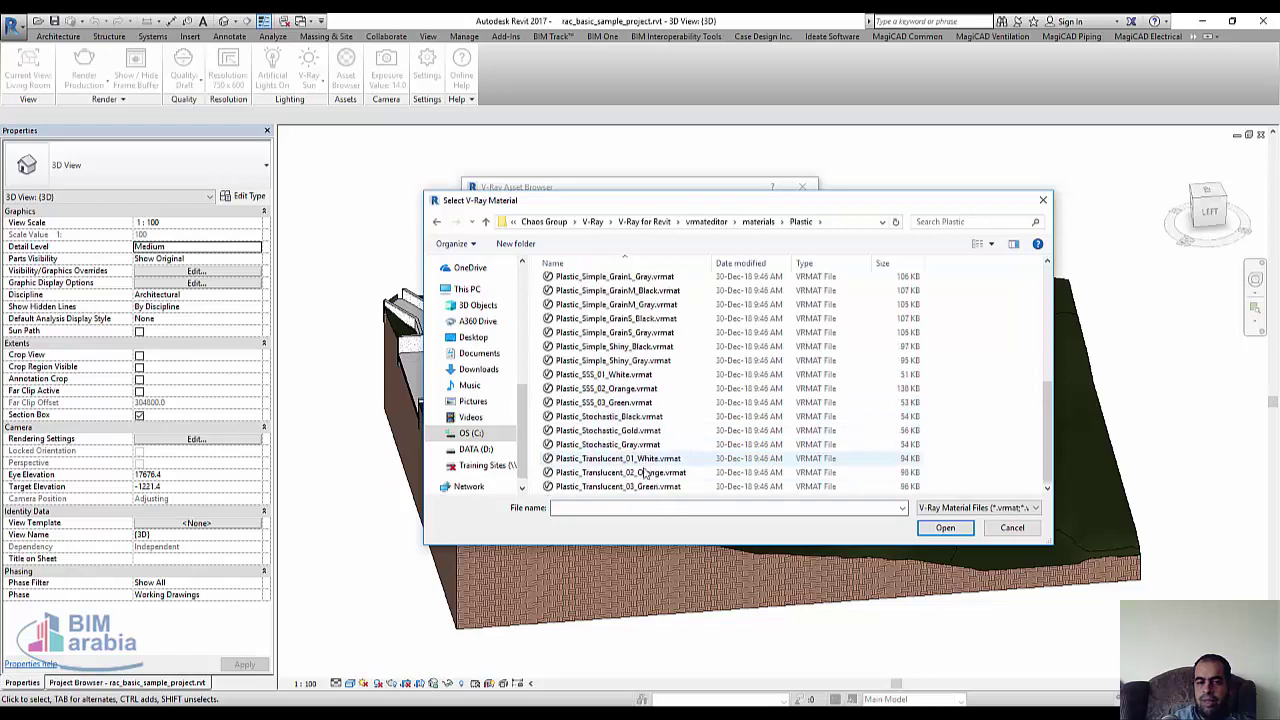
click(648, 473)
click(658, 487)
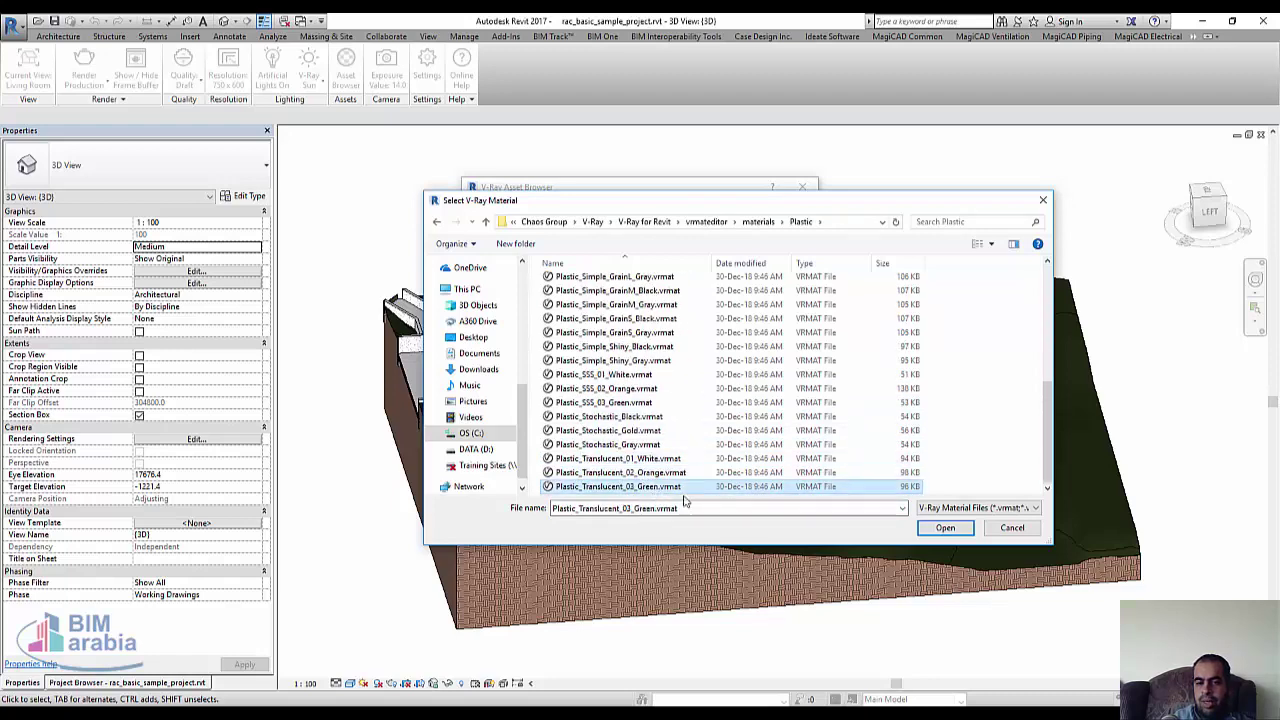
click(963, 531)
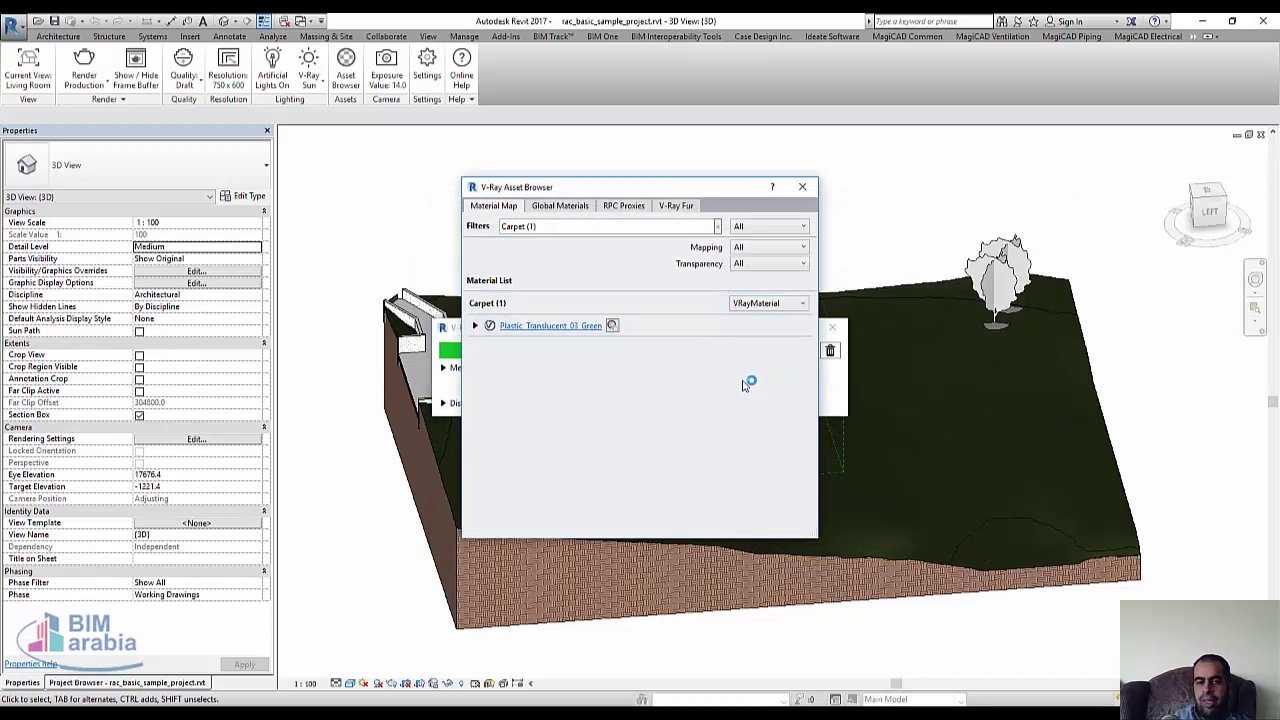
click(612, 326)
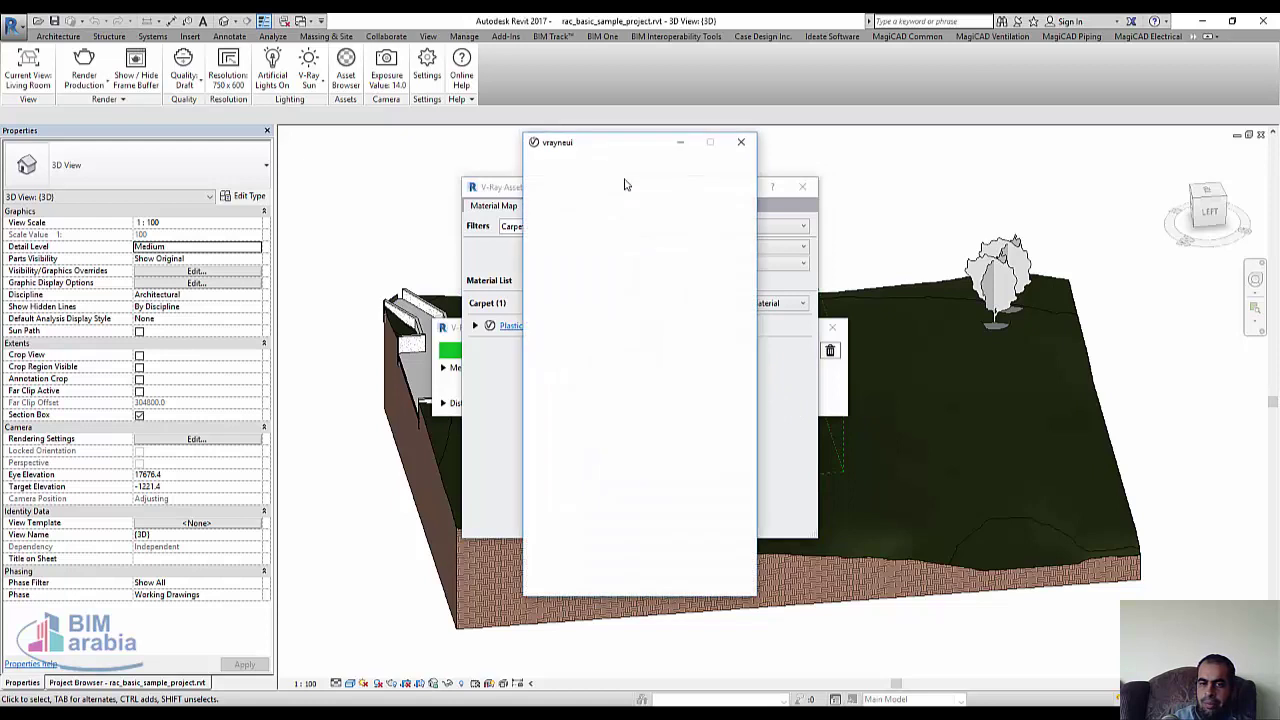
drag(601, 147, 833, 136)
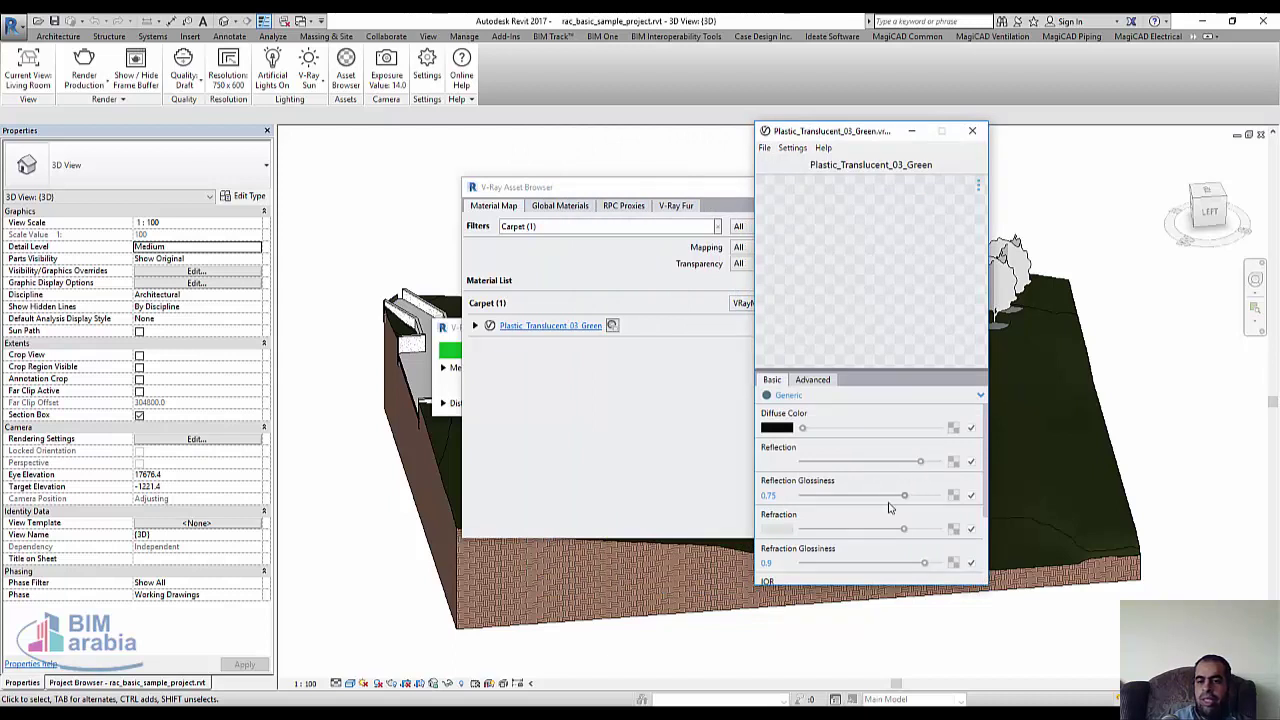
click(972, 130)
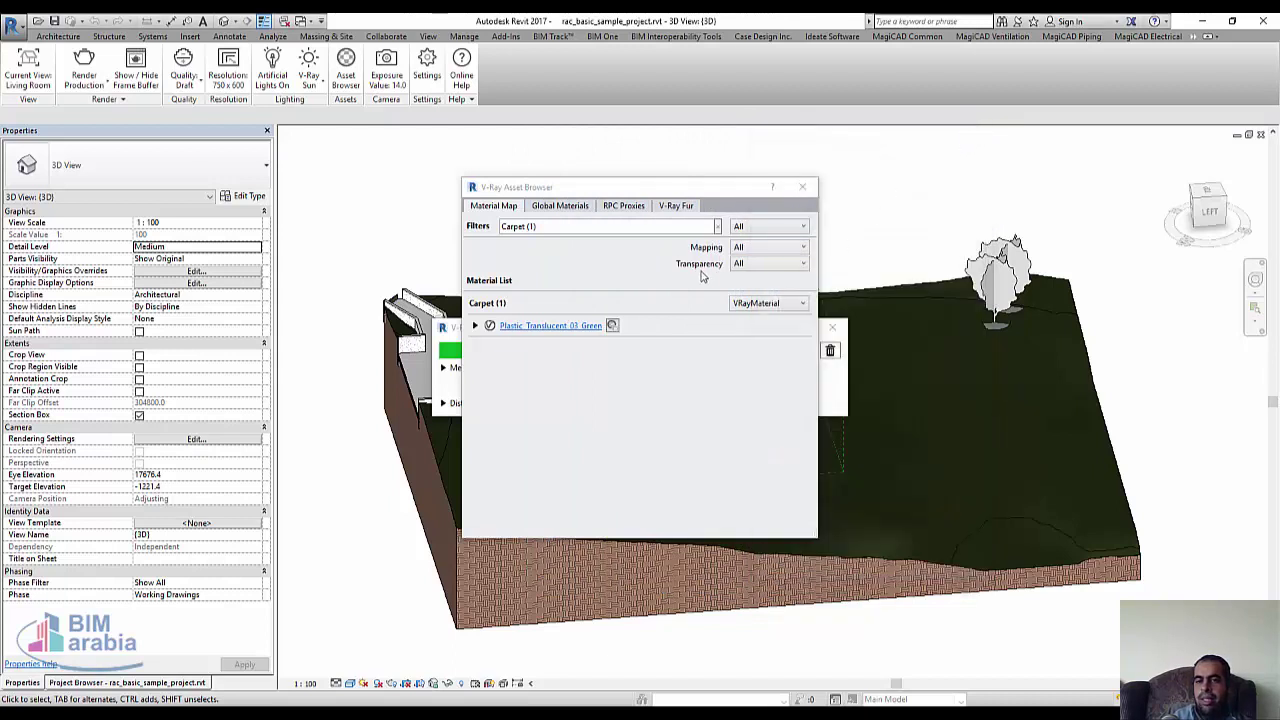
Try mapping Carpet (1) to a DiffuseTexture, then cancel the image selection.
click(760, 303)
click(766, 349)
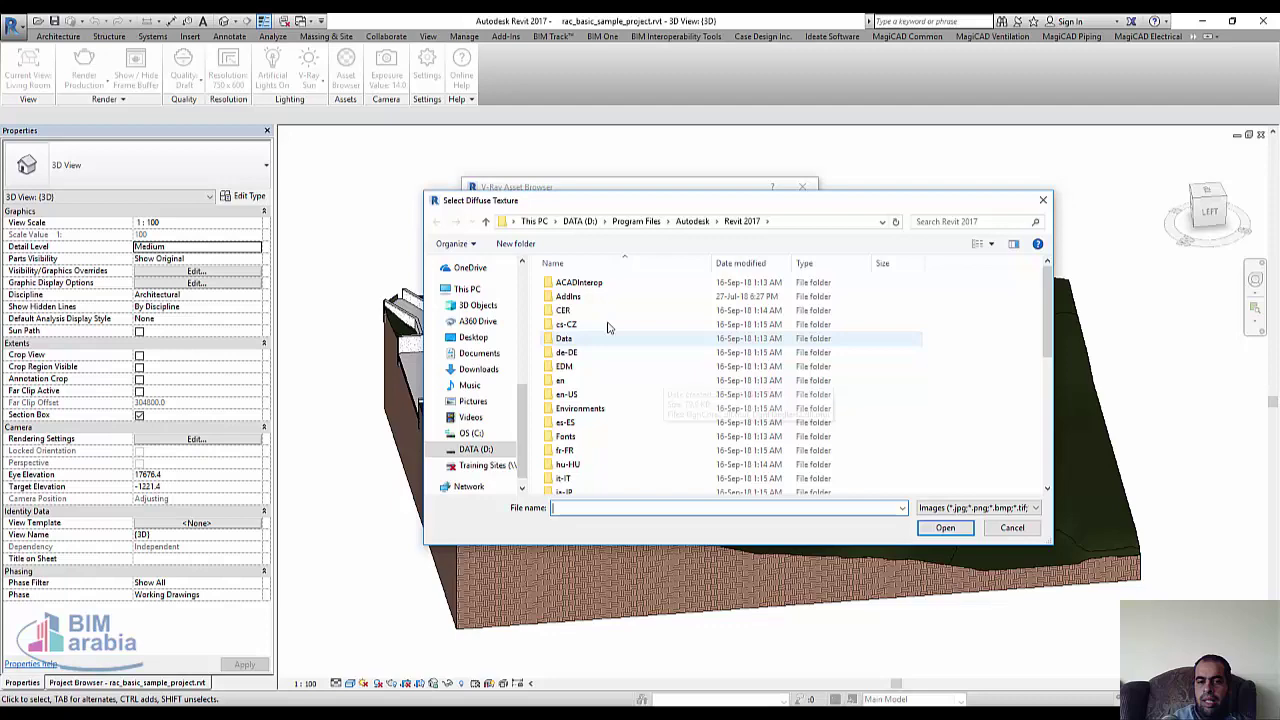
click(1014, 530)
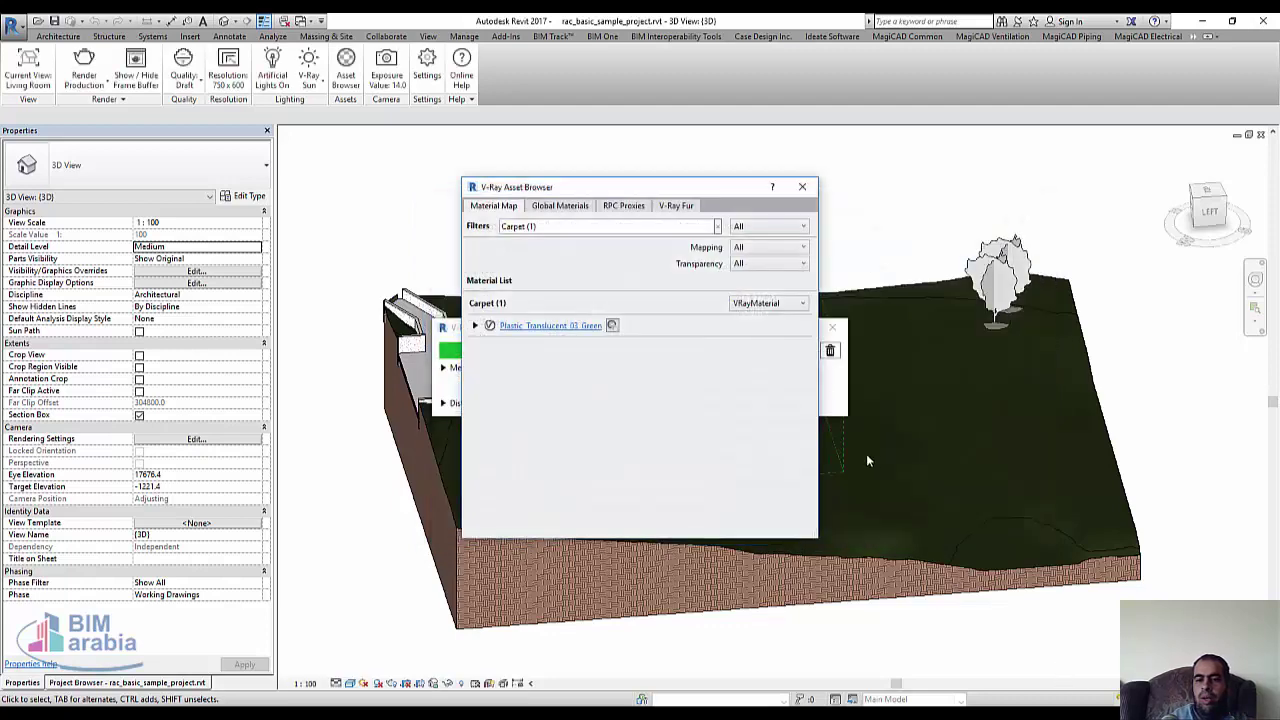
Map Carpet (1) to a plain blue Color and close the Asset Browser.
click(770, 303)
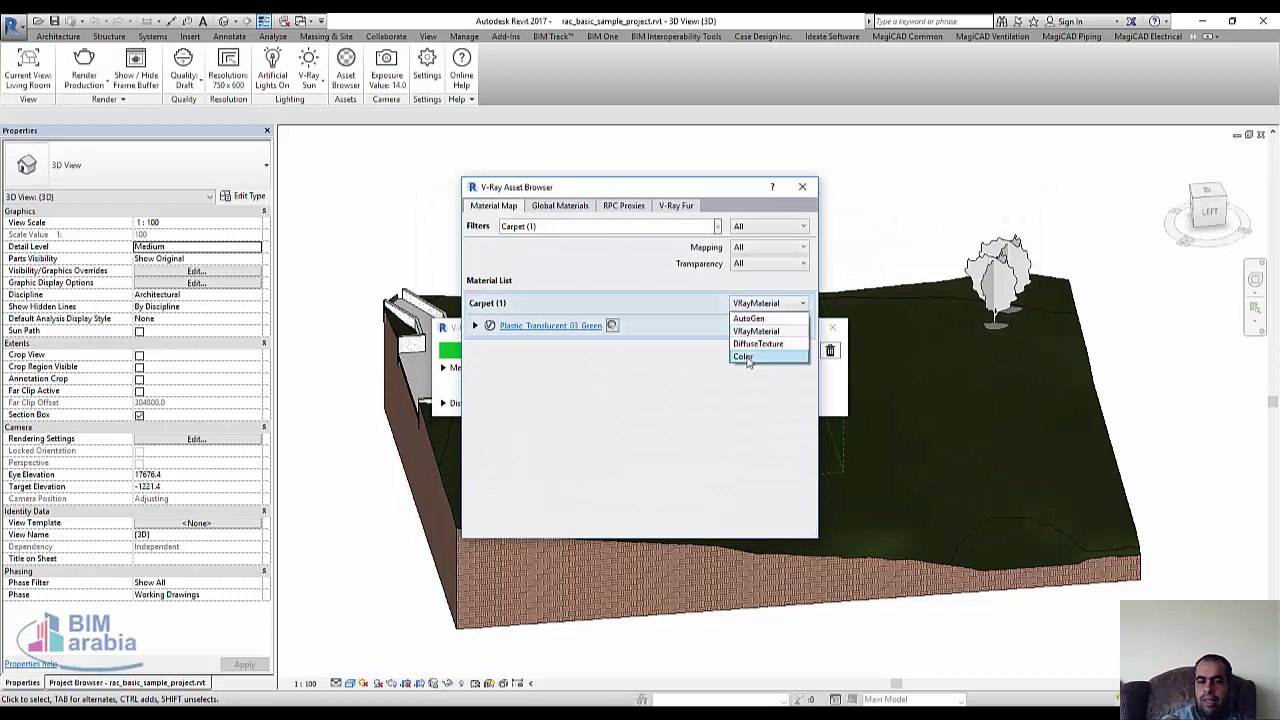
click(744, 357)
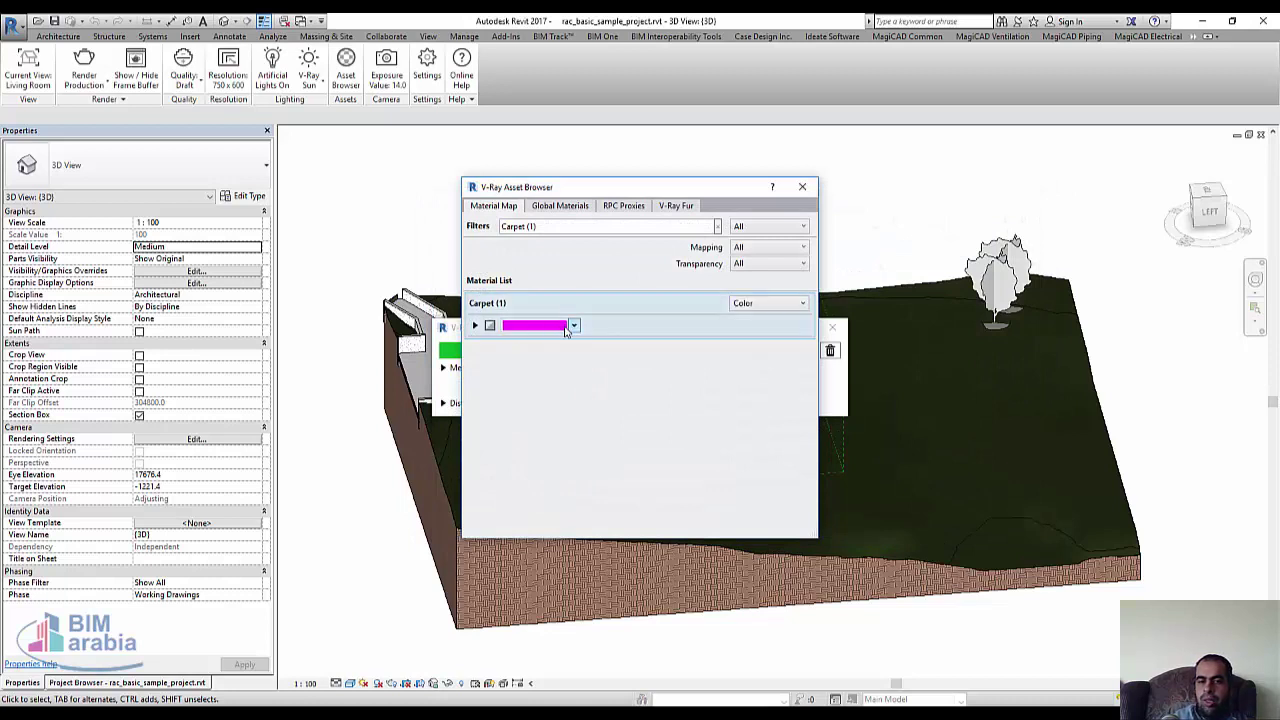
click(574, 326)
click(634, 362)
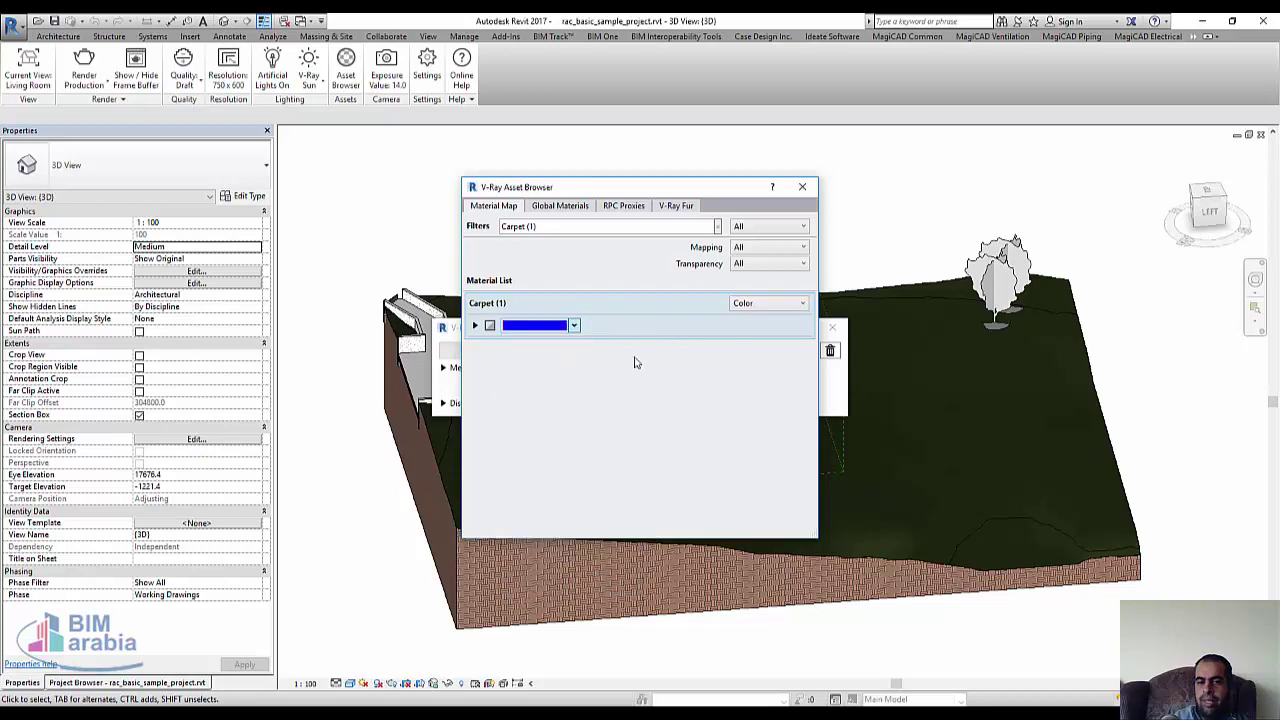
click(802, 187)
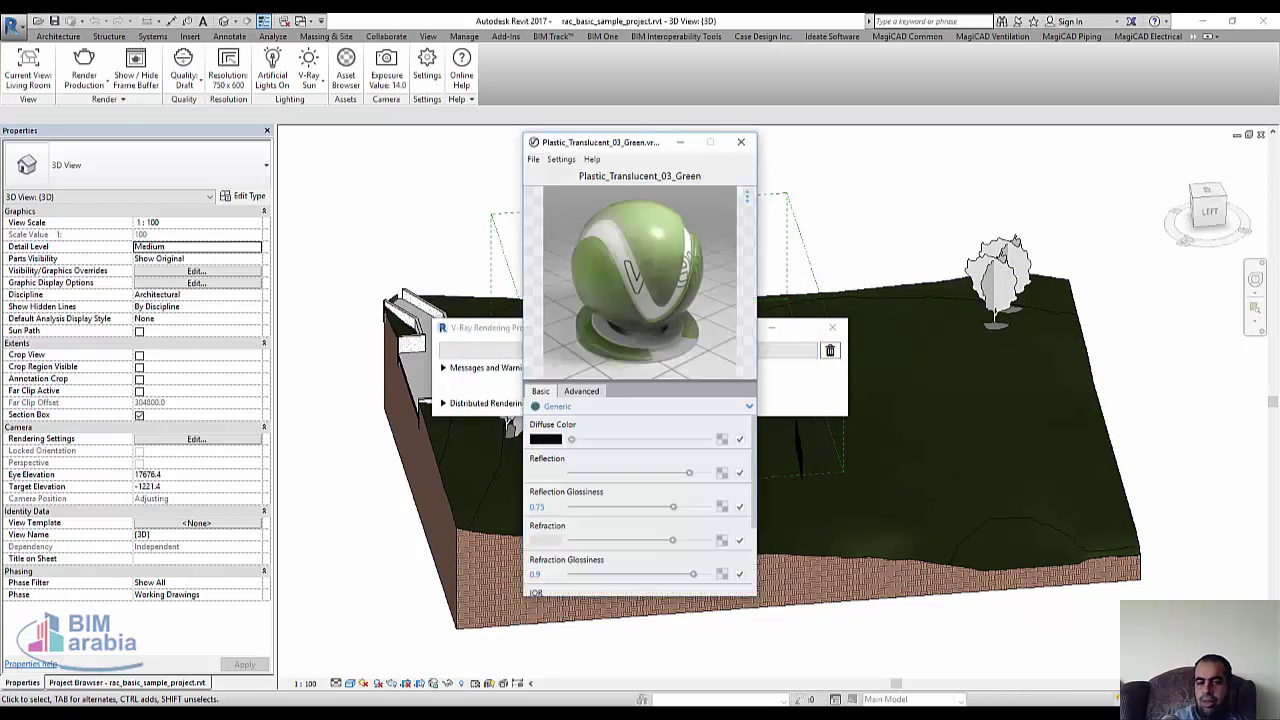
Close the material editor and re-render the Living Room view from the frame buffer.
click(741, 141)
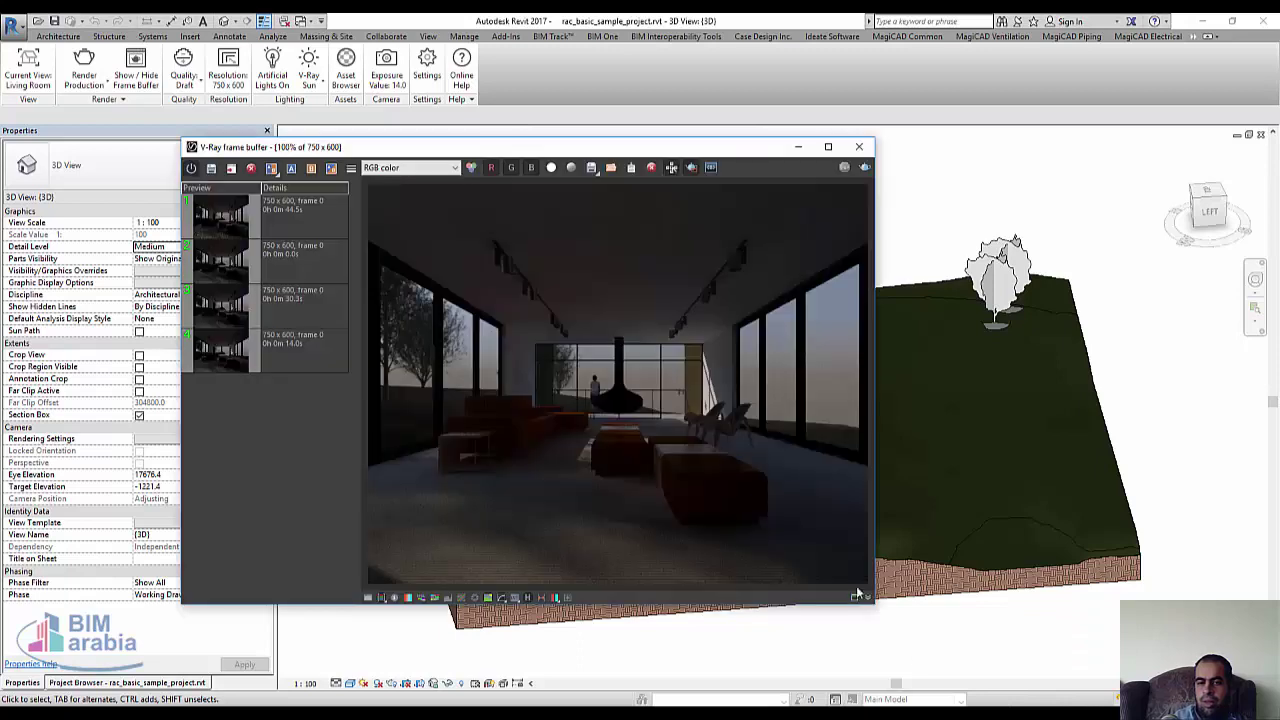
click(864, 168)
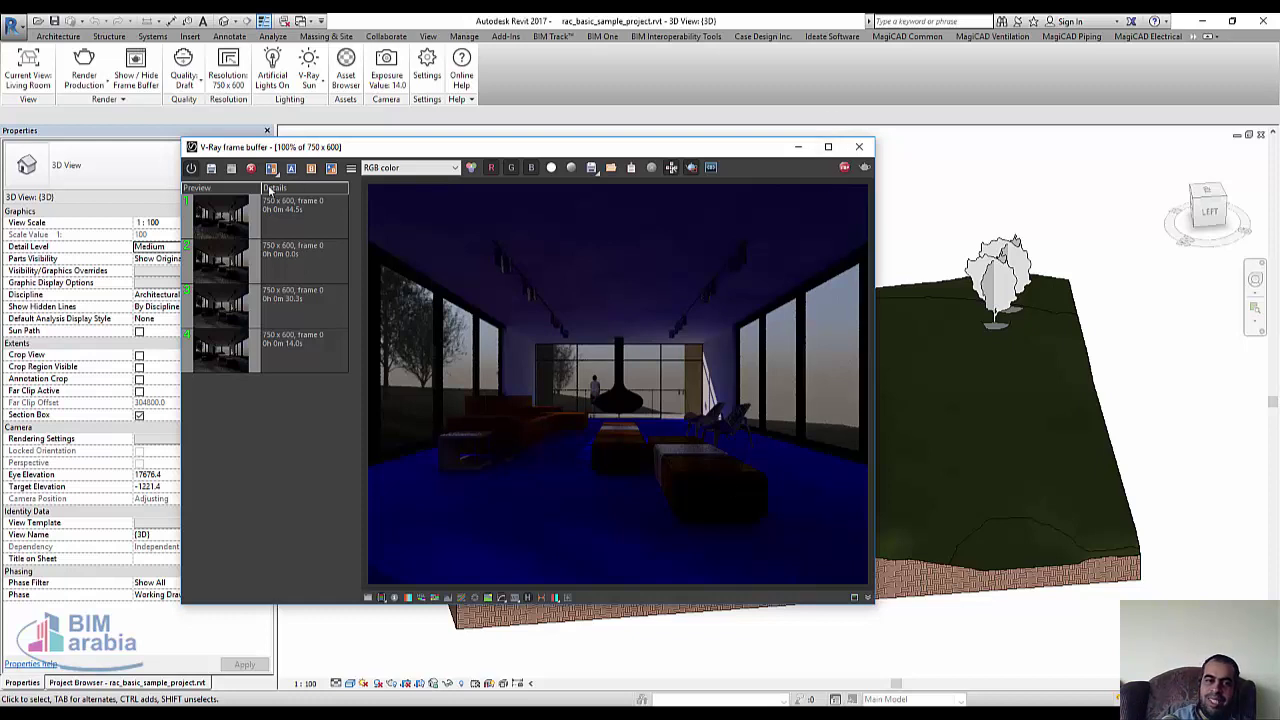
Save the blue-carpet render to history and compare it against the earlier grey-carpet renders.
click(211, 168)
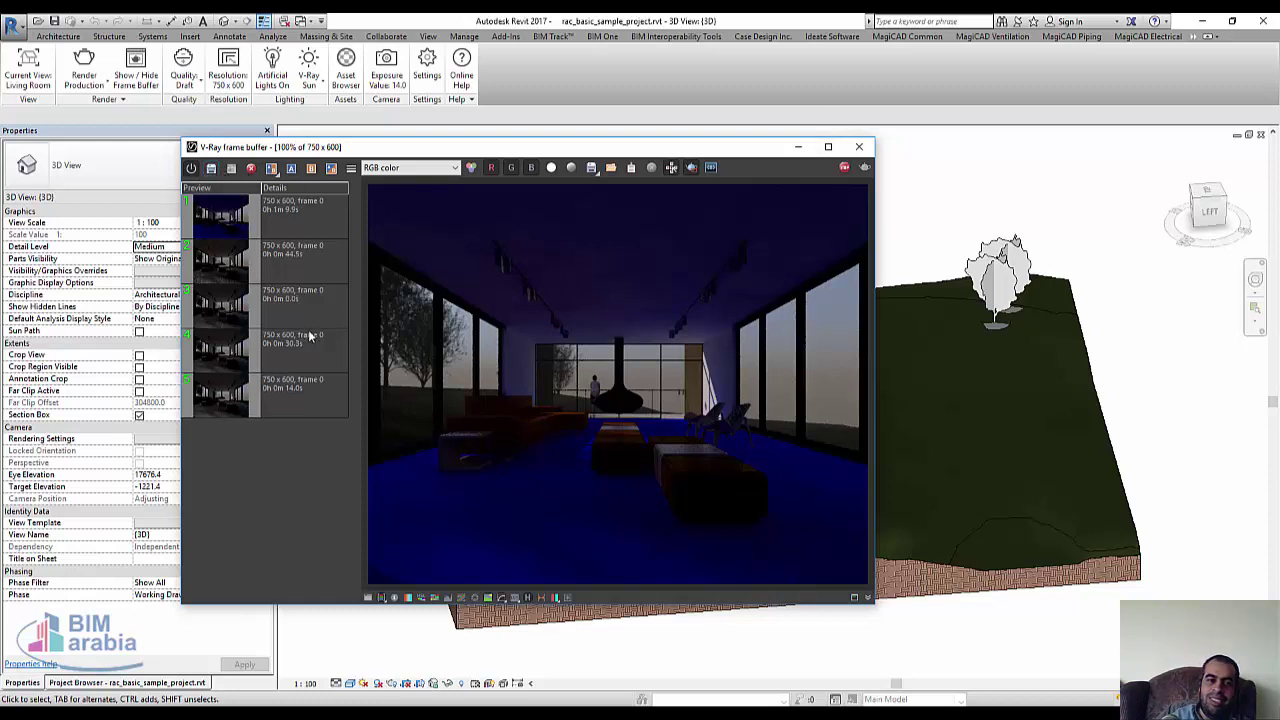
click(222, 234)
click(234, 258)
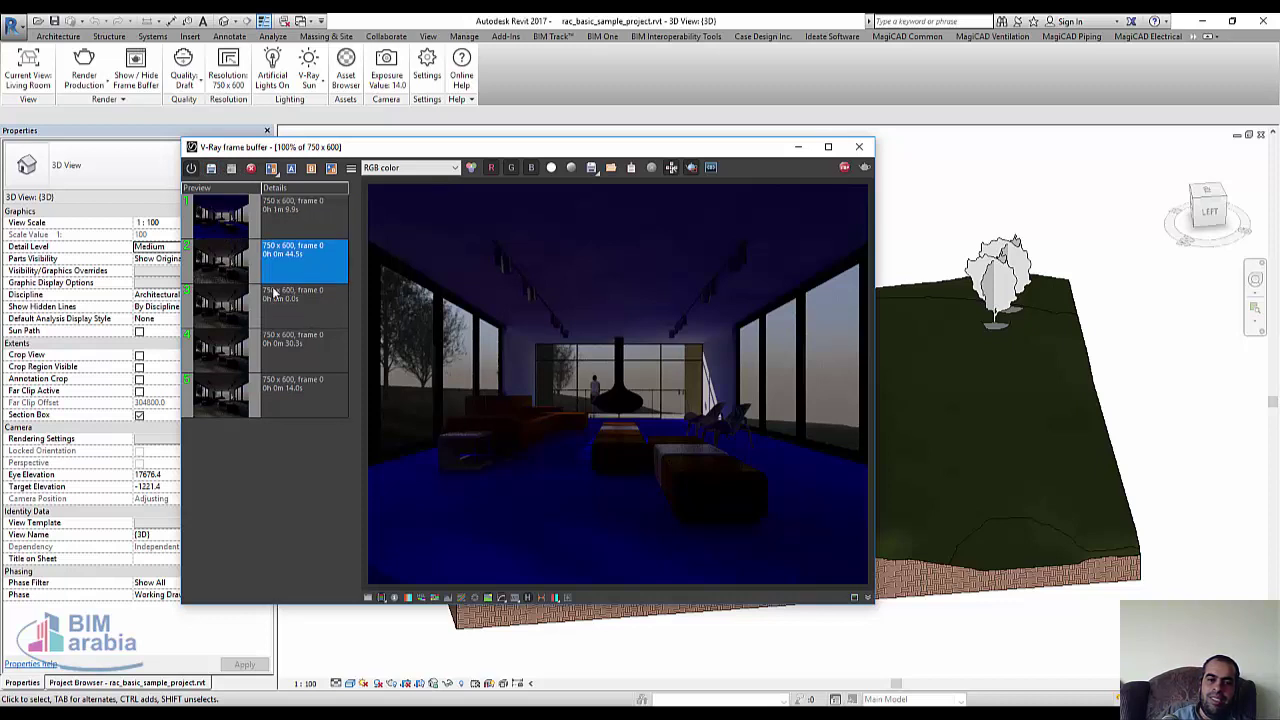
click(266, 262)
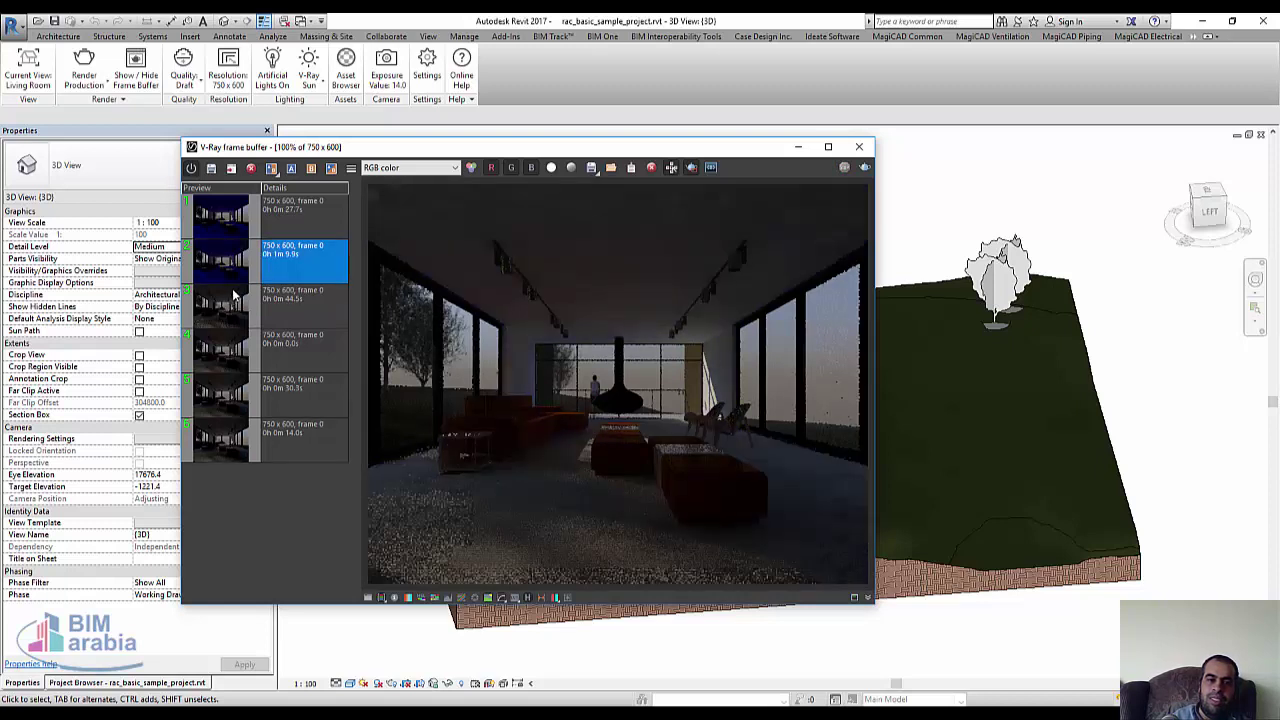
click(258, 312)
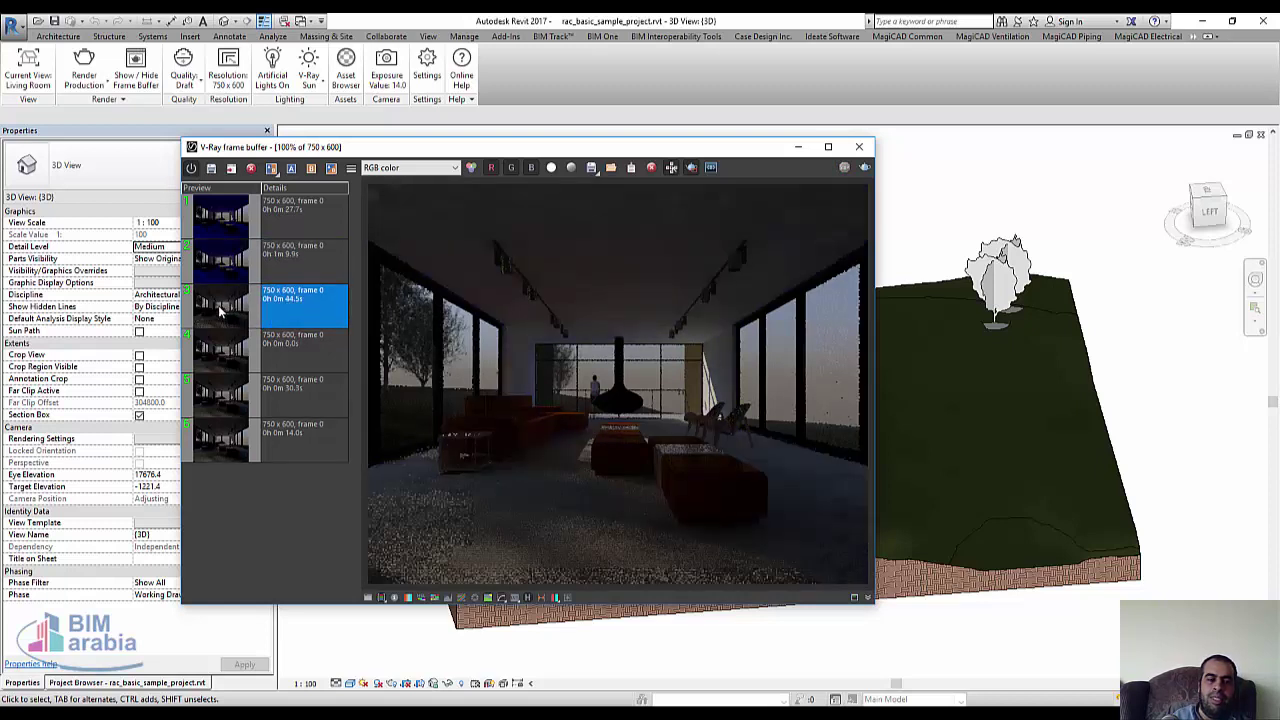
click(224, 349)
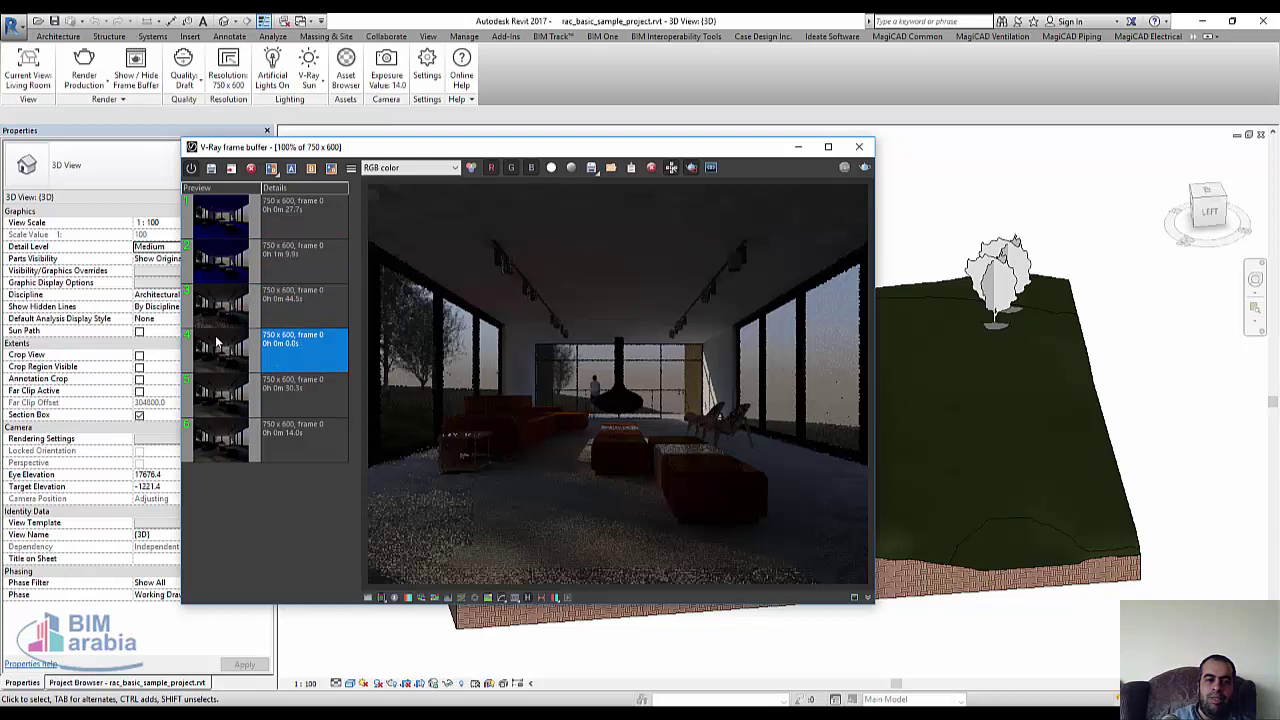
click(243, 218)
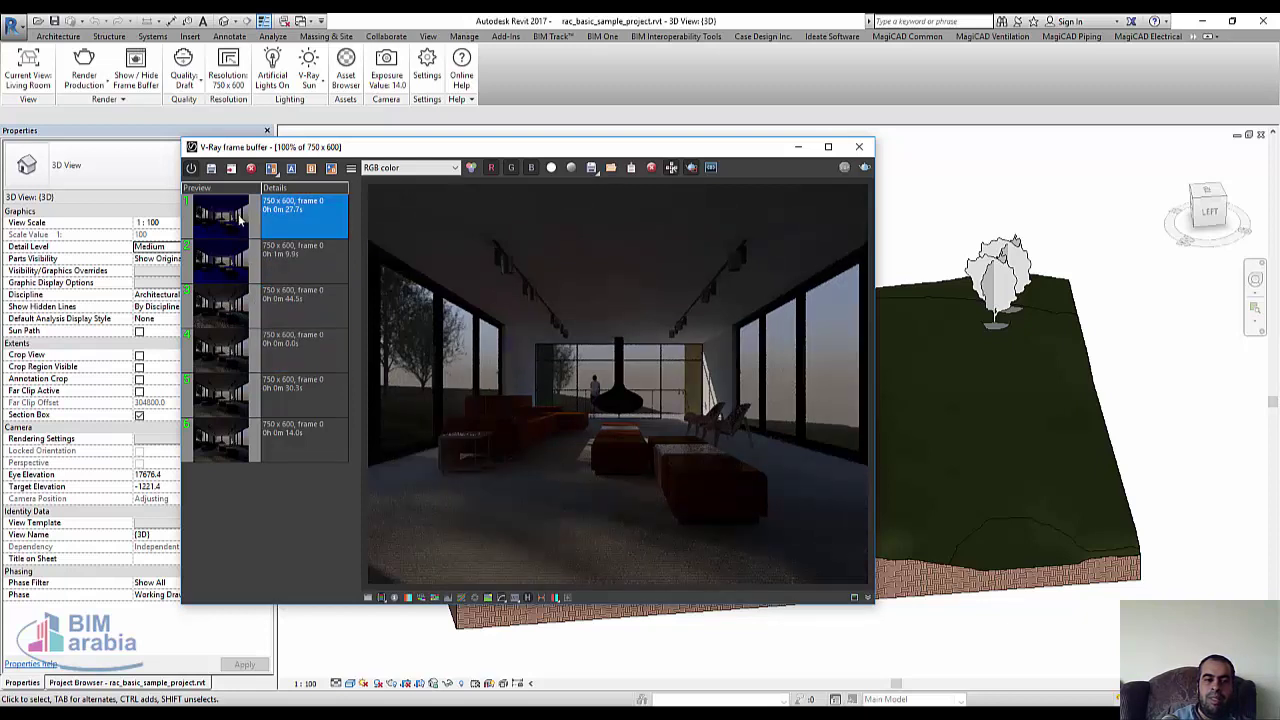
click(238, 382)
click(237, 347)
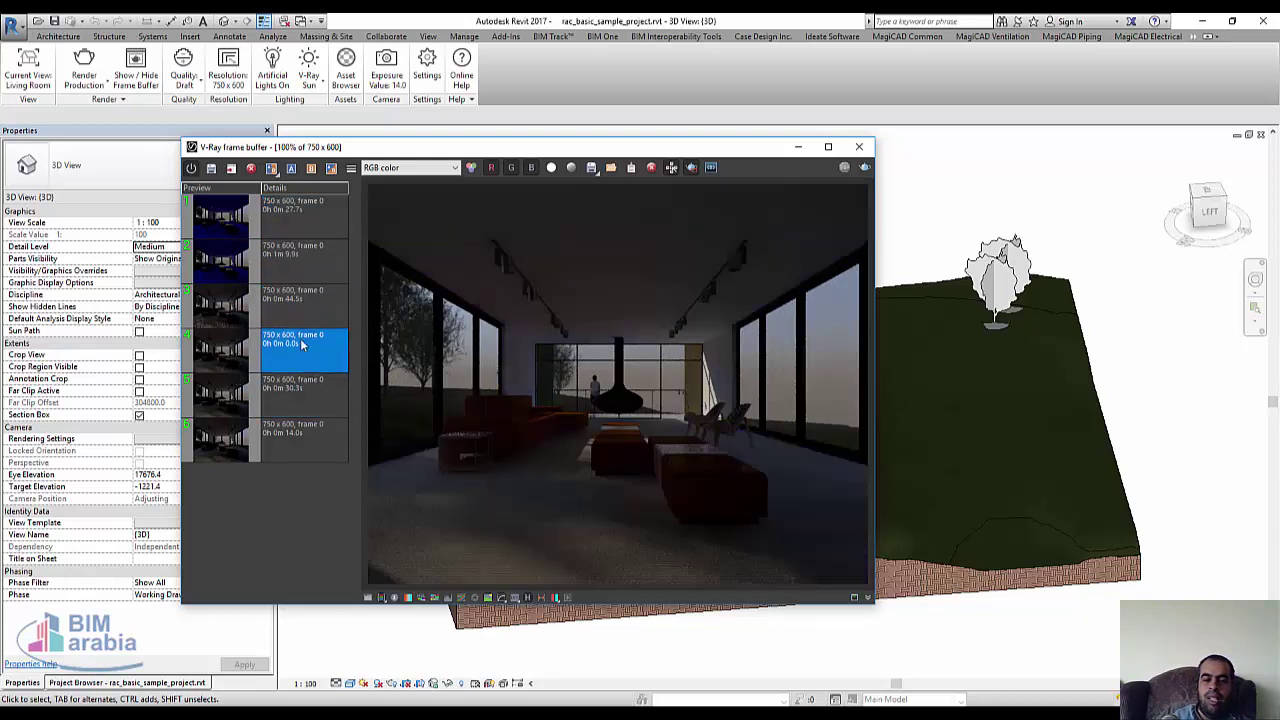